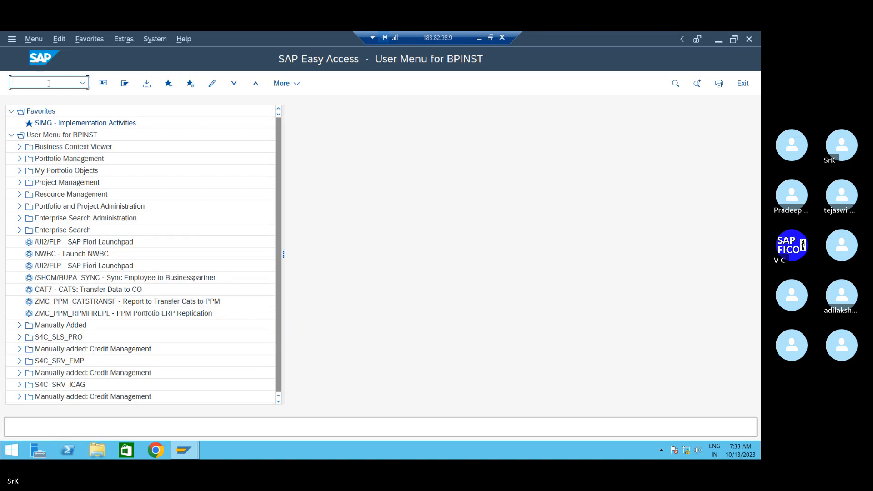
# Step: Open customer invoice entry with transaction FB70 for company code SRK1
pyautogui.write('fb70')
pyautogui.press('Return')
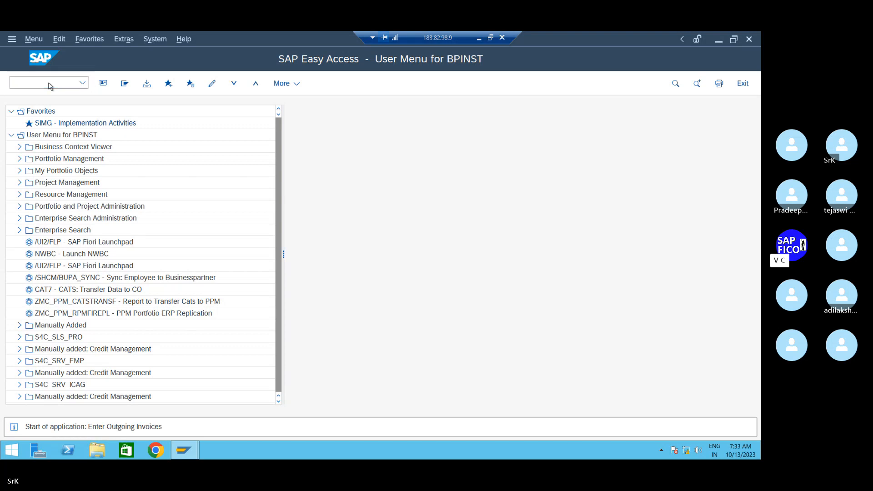
pyautogui.write('sr')
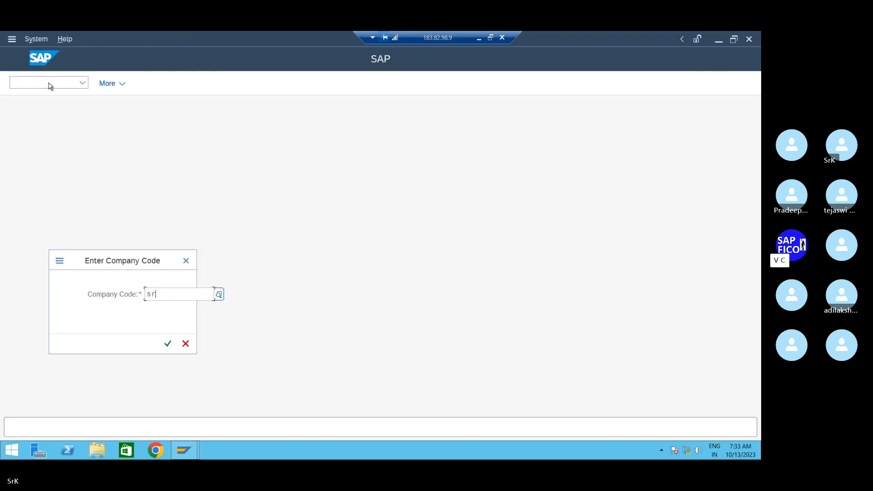
pyautogui.write('k1')
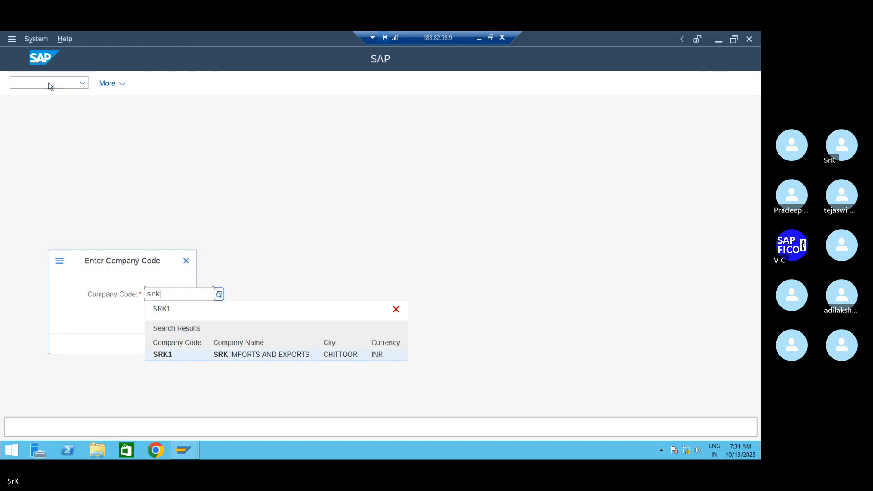
pyautogui.press('Return')
pyautogui.press('Return')
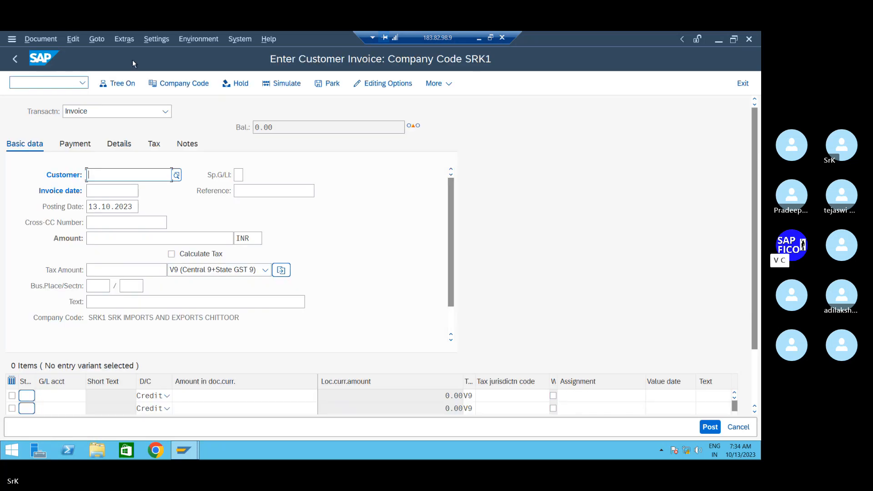
# Step: Switch to transaction OB57 to edit the assignment of users to tolerance groups
pyautogui.click(67, 82)
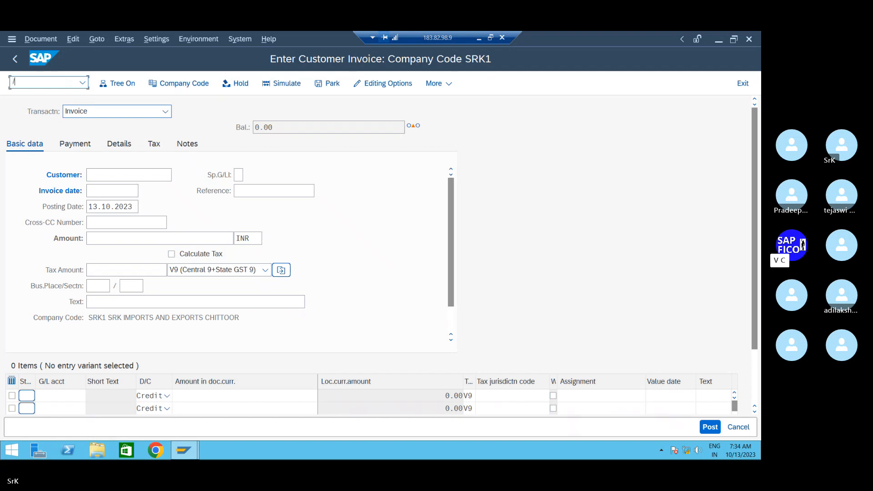
pyautogui.write('nob57')
pyautogui.press('Return')
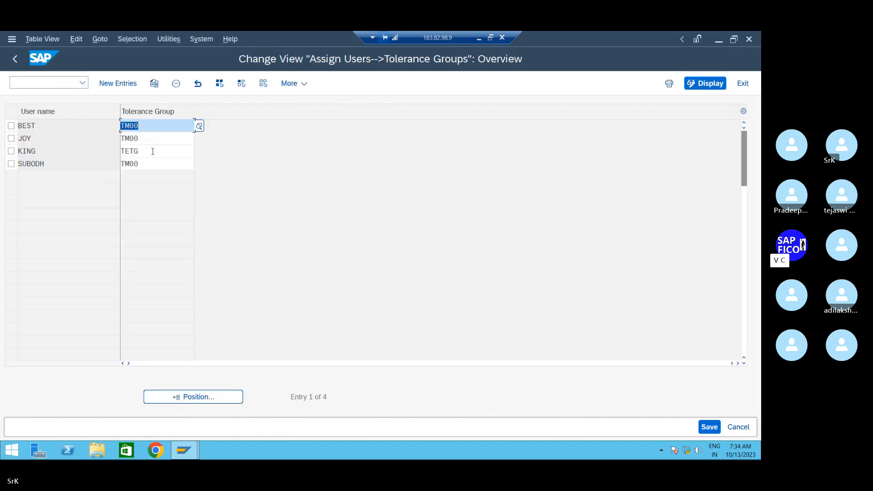
# Step: Assign tolerance group SRTG to the third user in the list and save the assignment
pyautogui.click(152, 151)
pyautogui.press('BackSpace')
pyautogui.press('BackSpace')
pyautogui.press('BackSpace')
pyautogui.press('BackSpace')
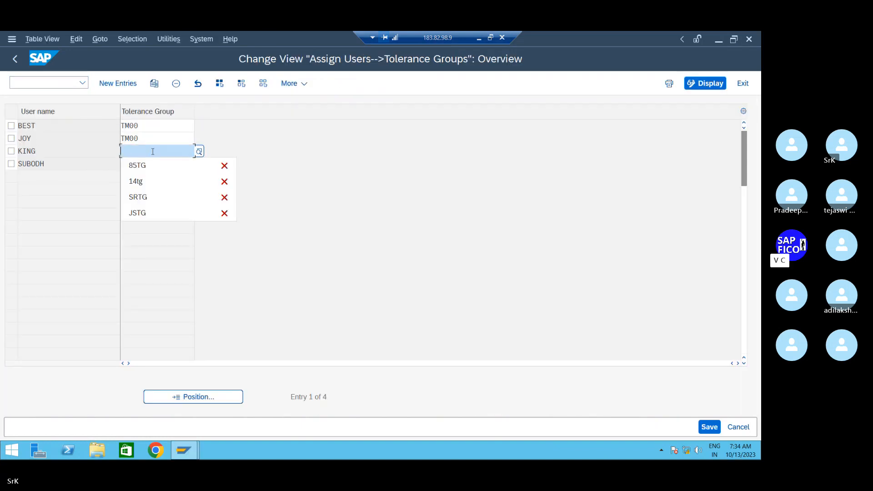
pyautogui.write('srtg')
pyautogui.press('Return')
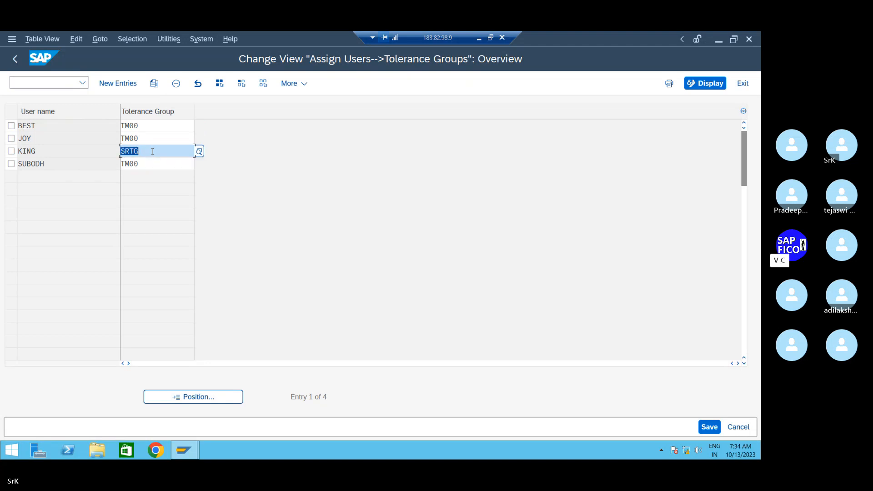
pyautogui.hotkey('ctrl', 's')
pyautogui.press('Return')
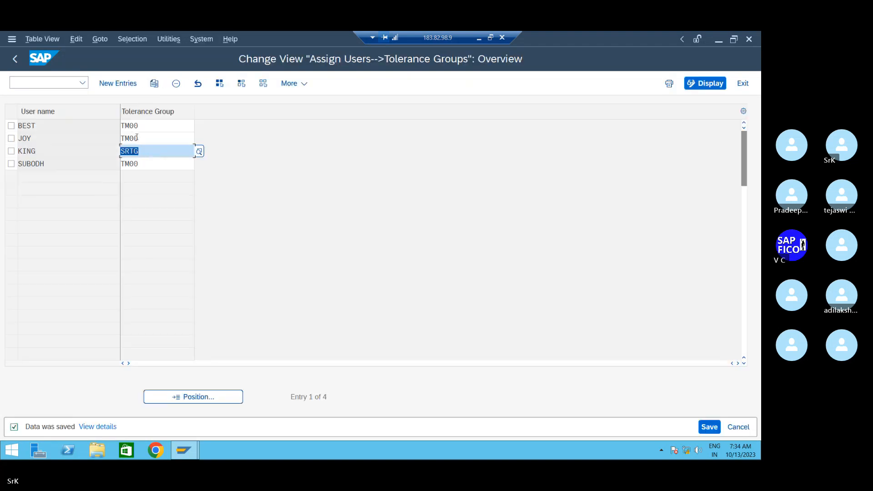
# Step: Switch to customer invoice entry with transaction FB70 for company code SRK1
pyautogui.click(63, 81)
pyautogui.write('/n')
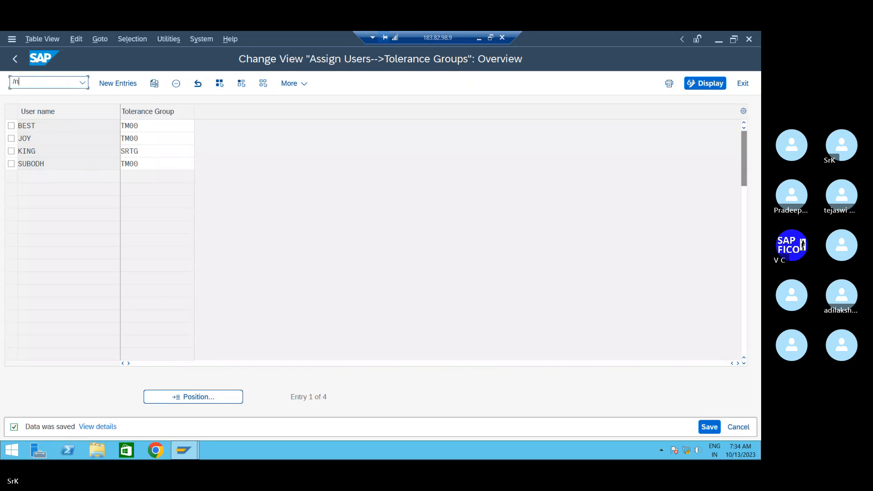
pyautogui.write('fb50')
pyautogui.press('Return')
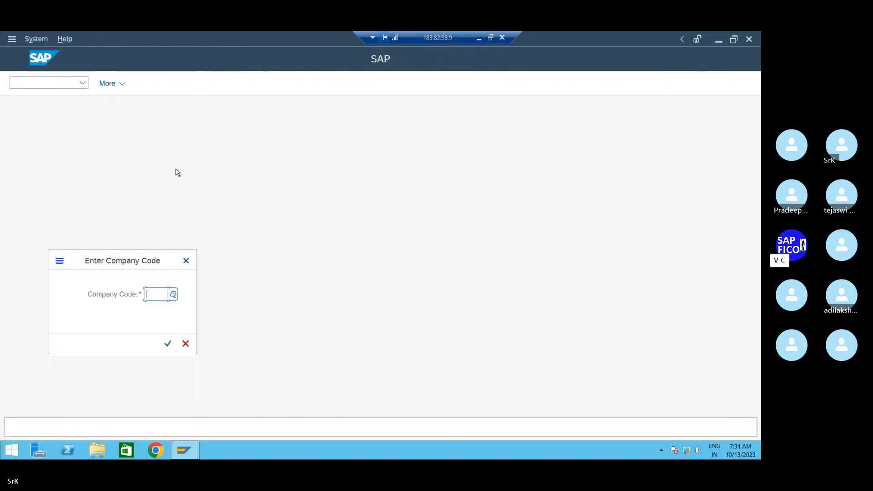
pyautogui.write('srk')
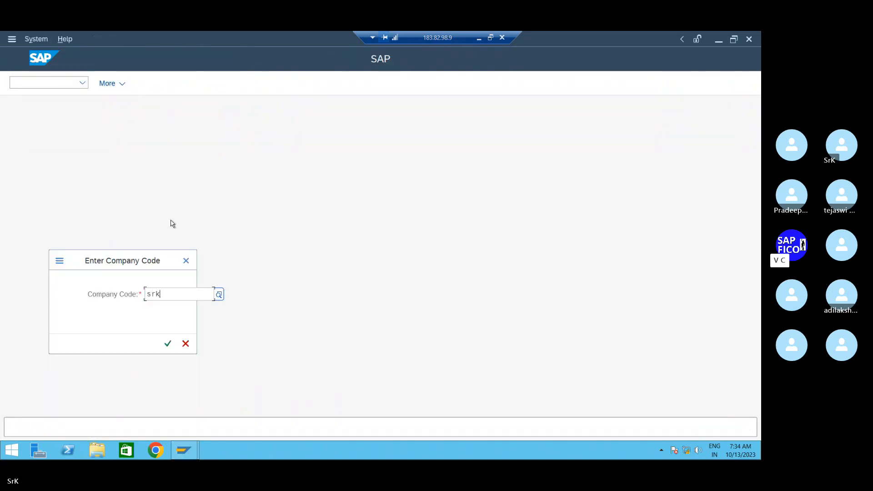
pyautogui.press('Down')
pyautogui.press('Return')
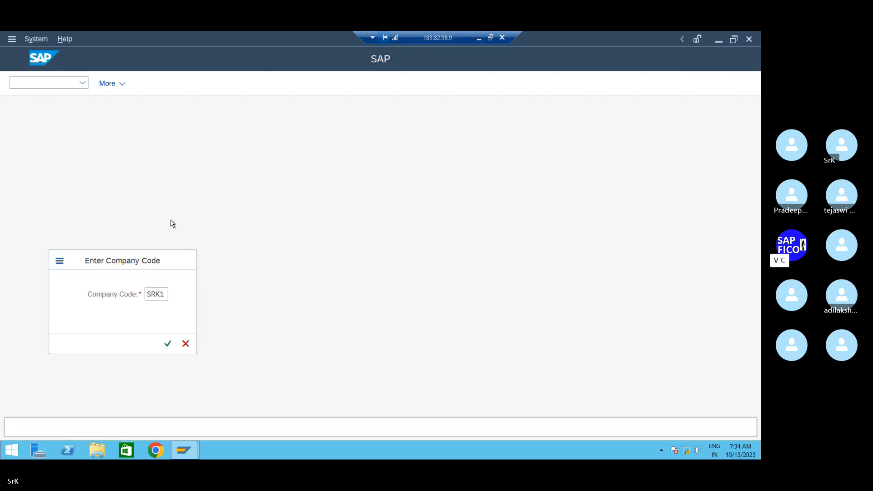
pyautogui.press('Return')
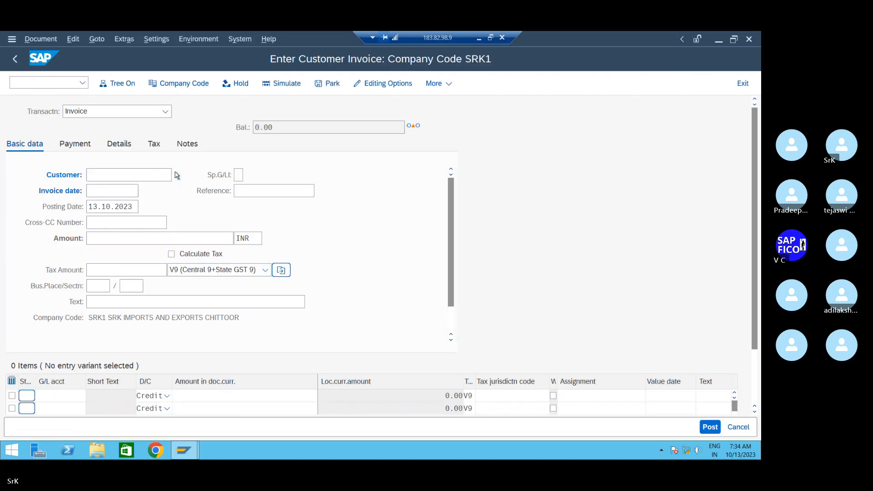
# Step: Look up and select SSS STEELS as the customer, and set the invoice date to 13.10.2023
pyautogui.press('F4')
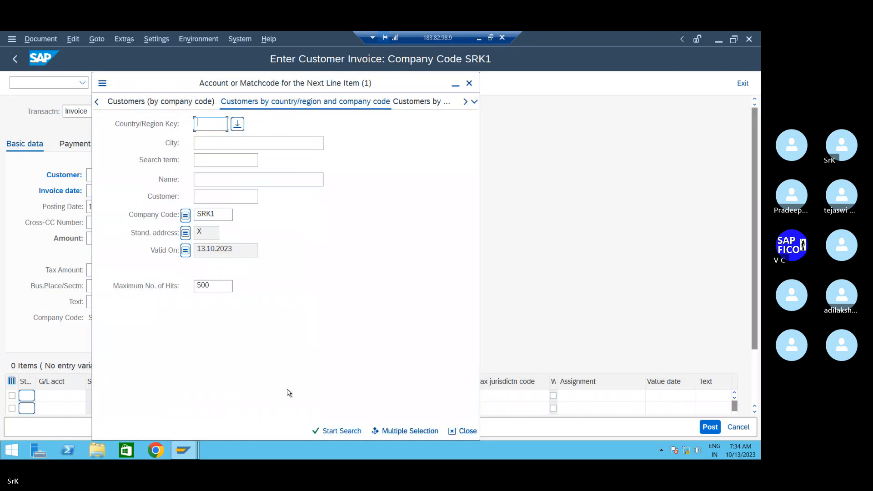
pyautogui.click(339, 431)
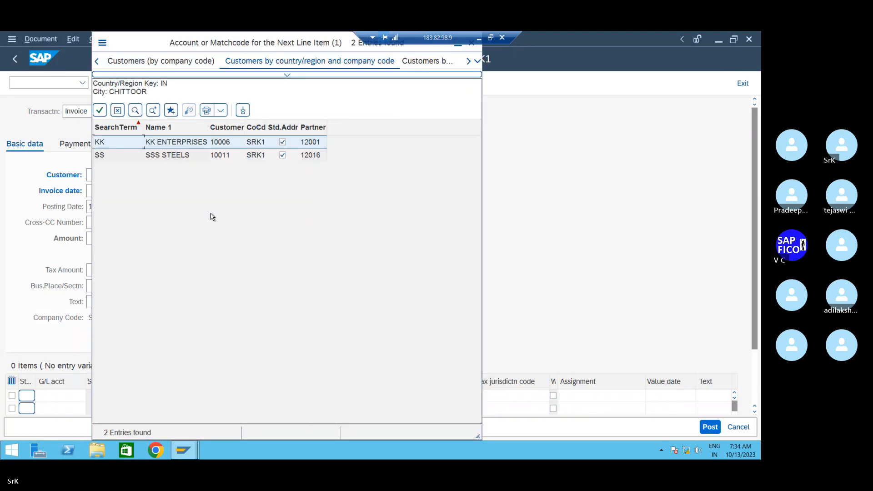
pyautogui.doubleClick(174, 156)
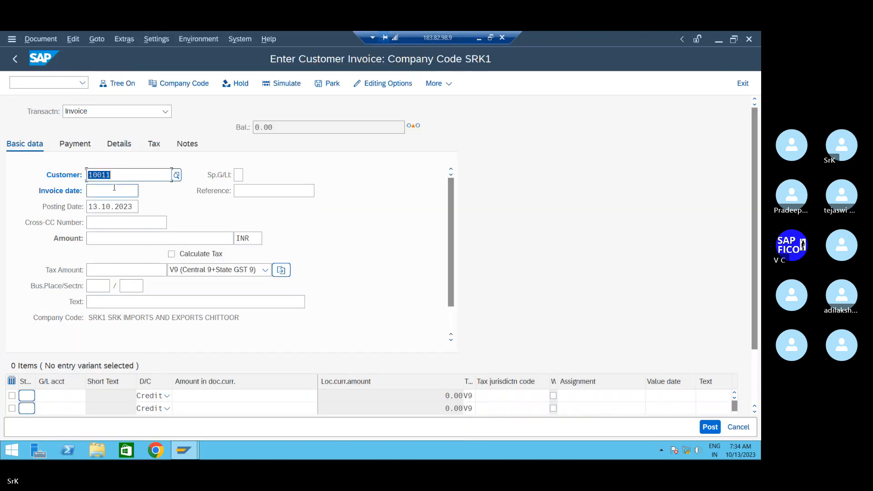
pyautogui.click(136, 190)
pyautogui.click(140, 189)
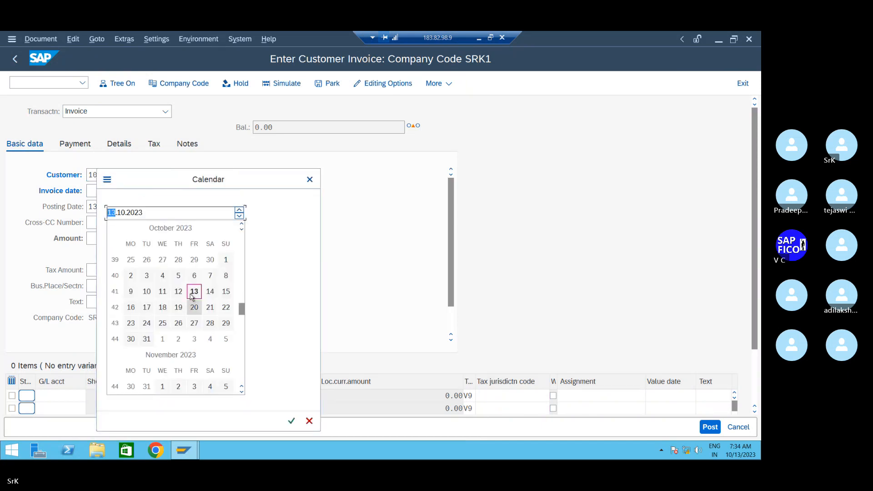
pyautogui.doubleClick(191, 297)
# Step: Complete the invoice header with reference 1, amount 400000 INR and the text "Selling material to customer"
pyautogui.click(249, 188)
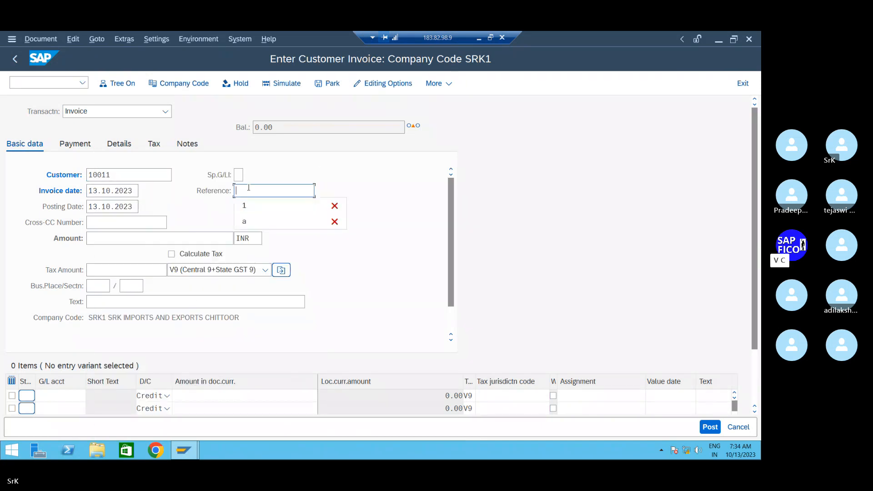
pyautogui.click(248, 207)
pyautogui.click(135, 239)
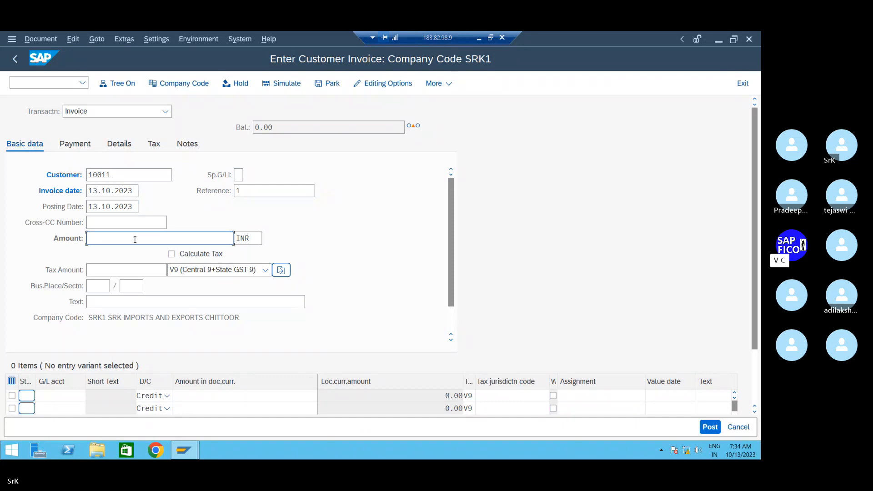
pyautogui.click(121, 71)
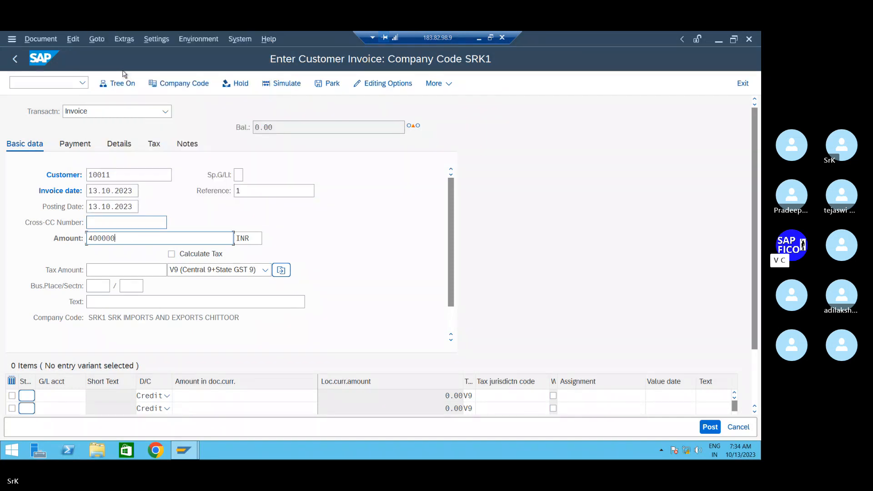
pyautogui.click(160, 305)
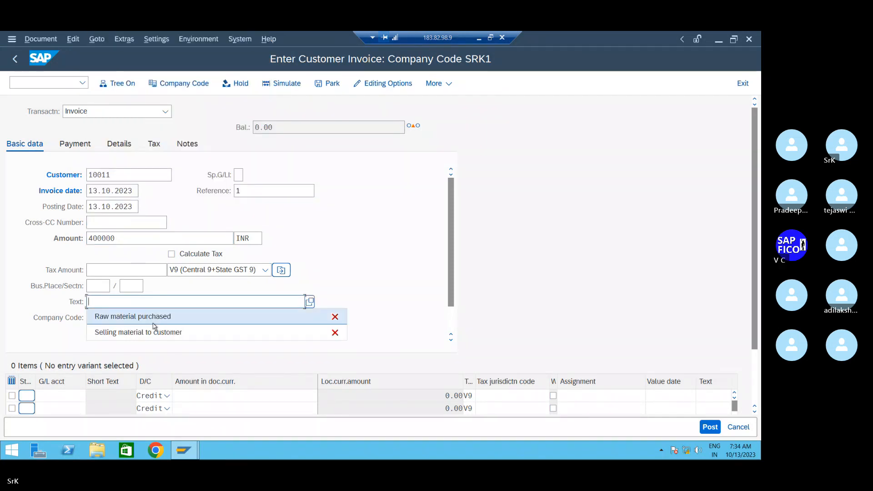
pyautogui.click(151, 332)
# Step: Add a credit line item on the Sales account for 400000, accepting the tax code warning
pyautogui.click(73, 396)
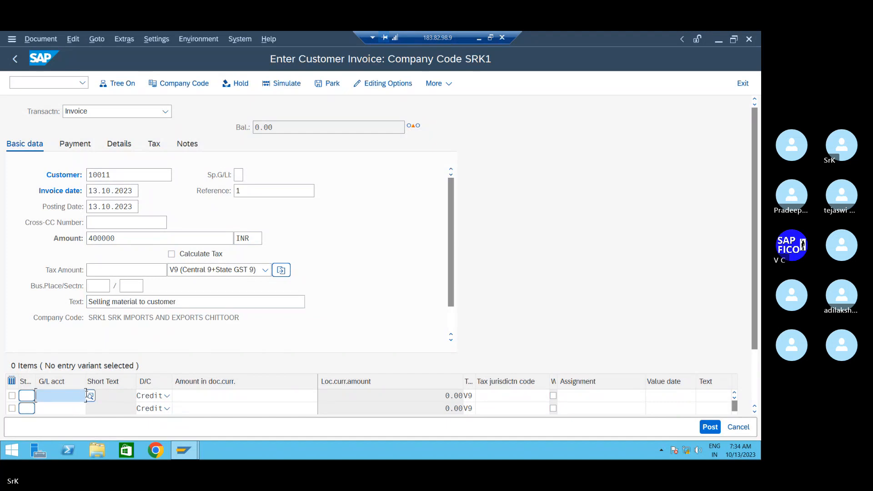
pyautogui.click(91, 397)
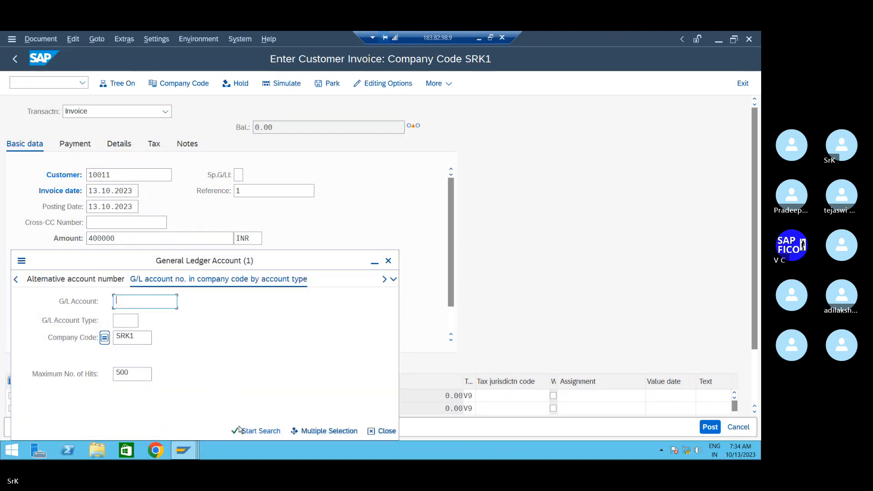
pyautogui.click(246, 431)
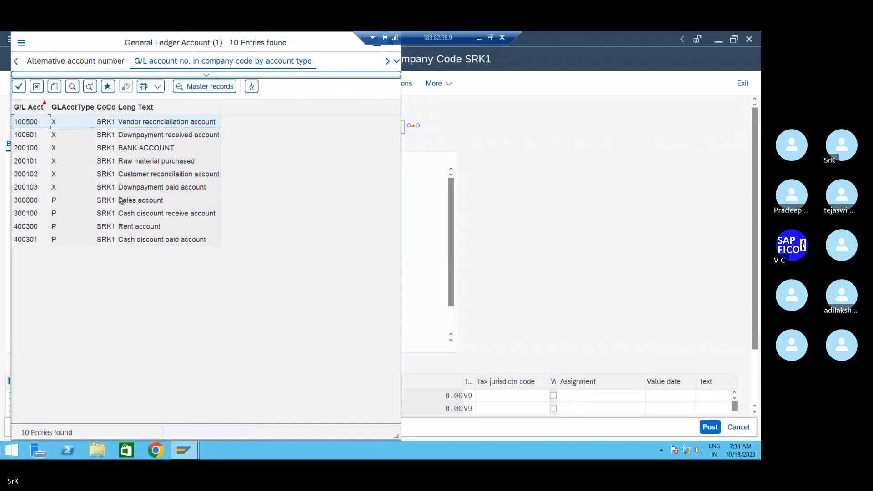
pyautogui.doubleClick(115, 202)
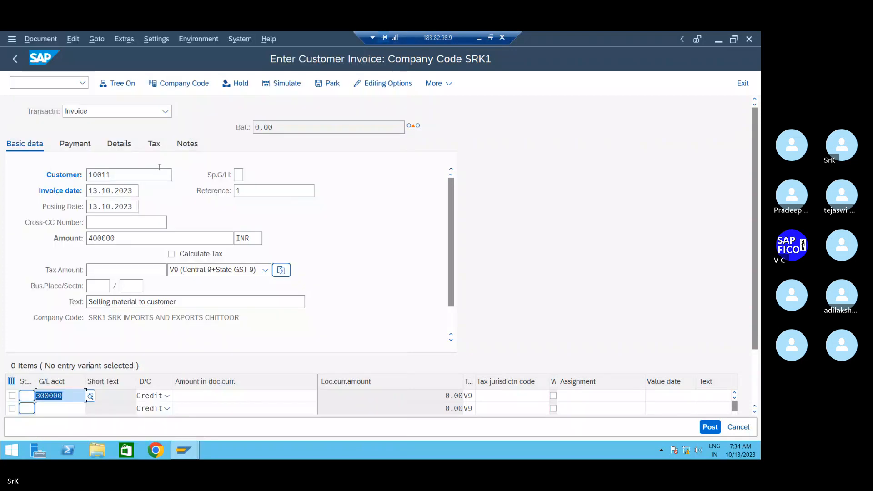
pyautogui.click(290, 394)
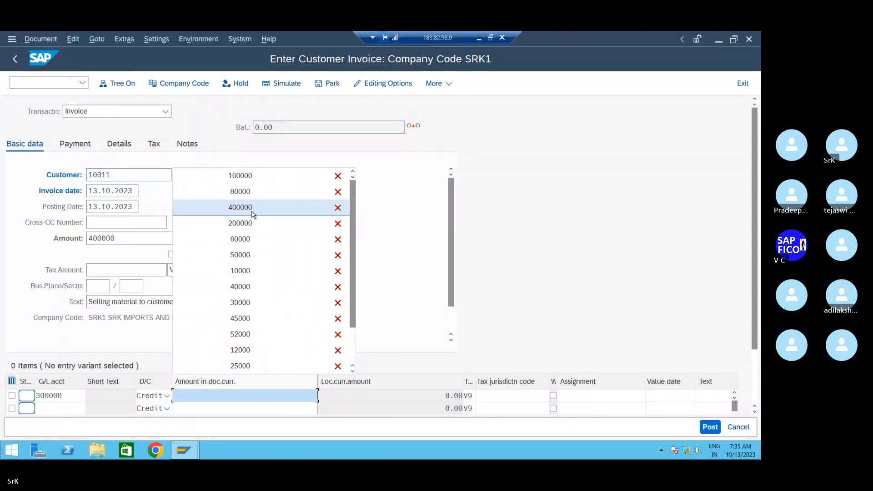
pyautogui.click(250, 208)
pyautogui.press('Return')
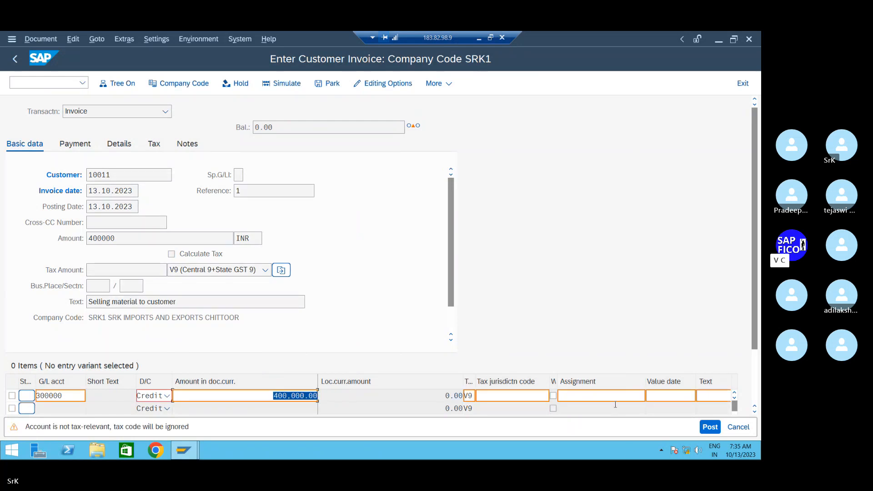
pyautogui.press('Return')
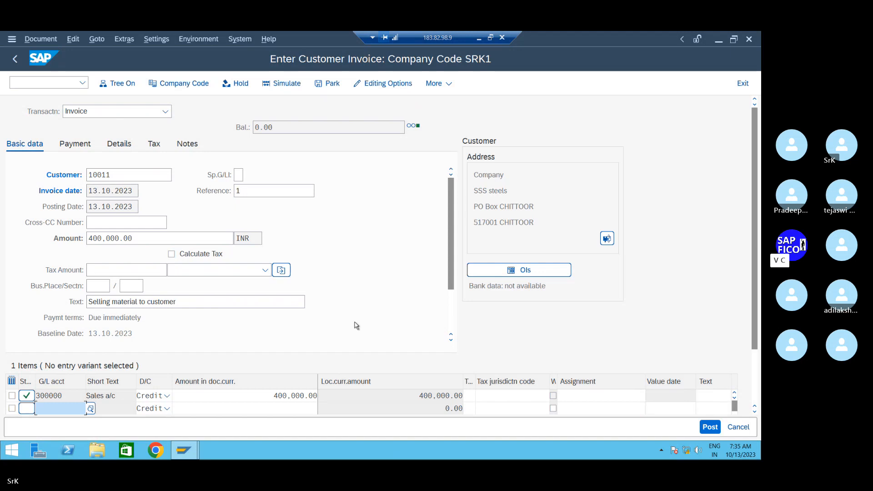
# Step: Simulate the customer invoice and post it
pyautogui.click(289, 86)
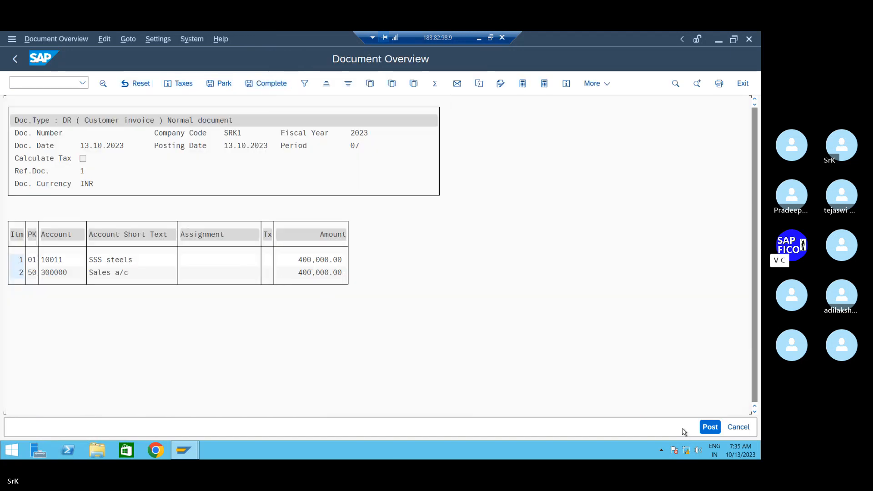
pyautogui.click(709, 427)
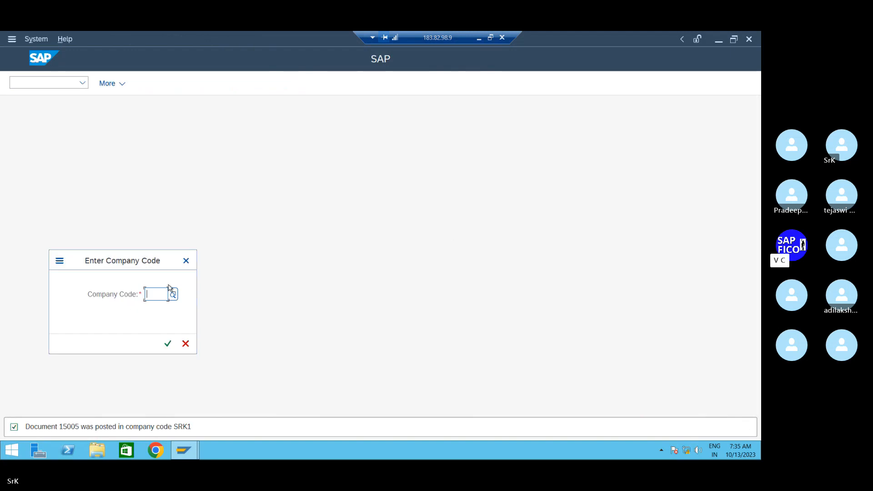
# Step: Start another customer invoice for company code SRK1, leaving the customer unselected
pyautogui.write('srk')
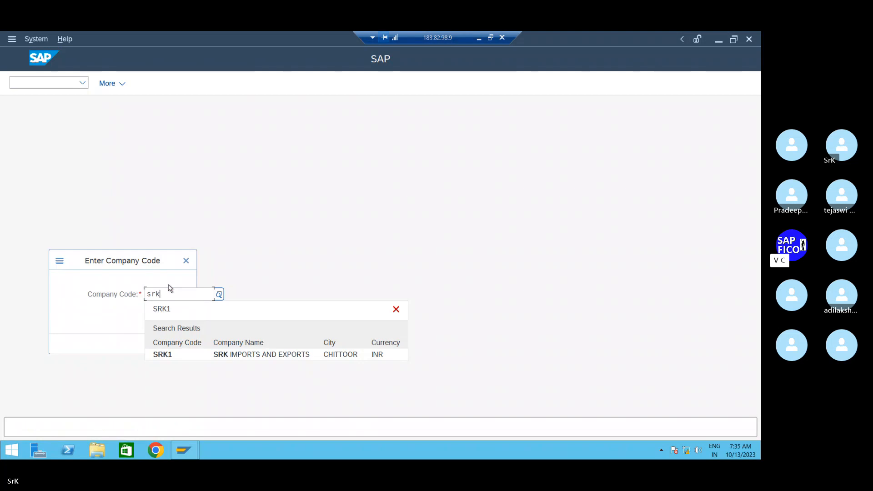
pyautogui.press('Down')
pyautogui.press('Return')
pyautogui.press('Return')
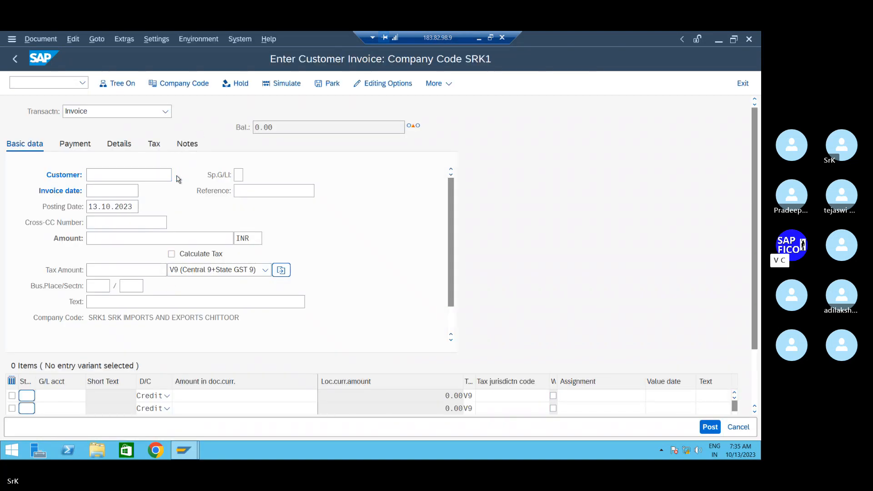
pyautogui.click(178, 179)
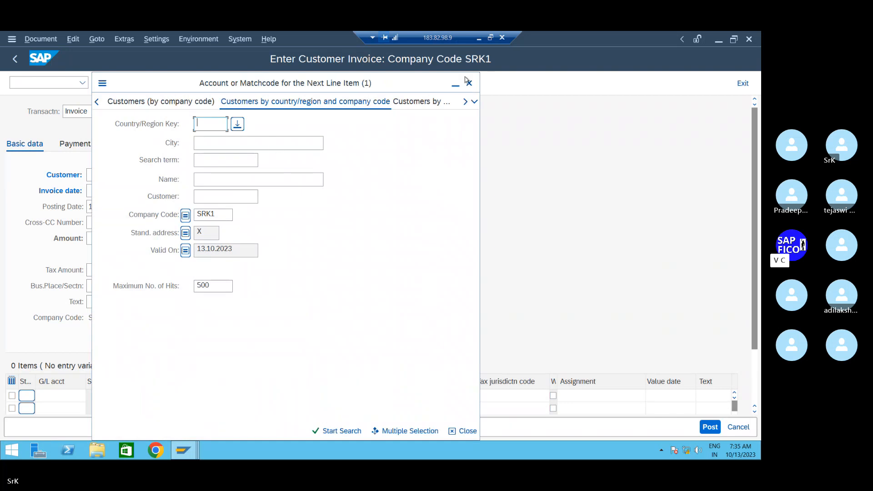
pyautogui.click(469, 82)
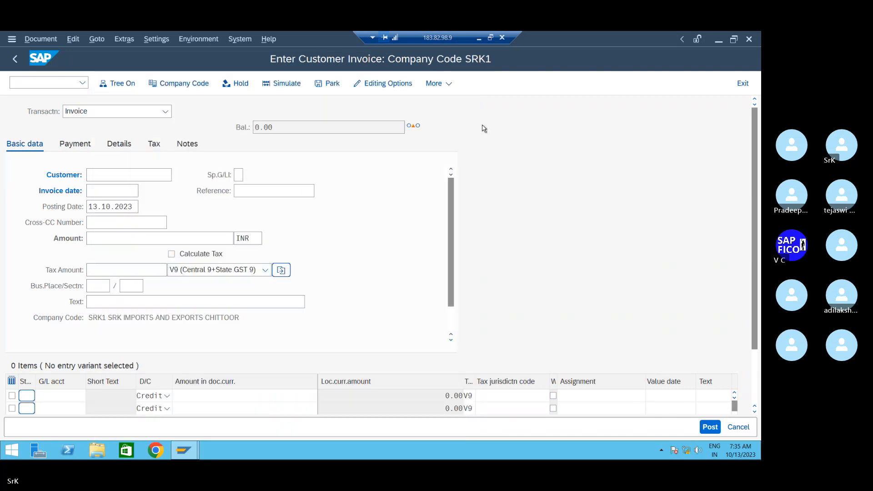
# Step: Cancel the unfinished customer invoice and leave the company code prompt to return to SAP Easy Access
pyautogui.click(12, 59)
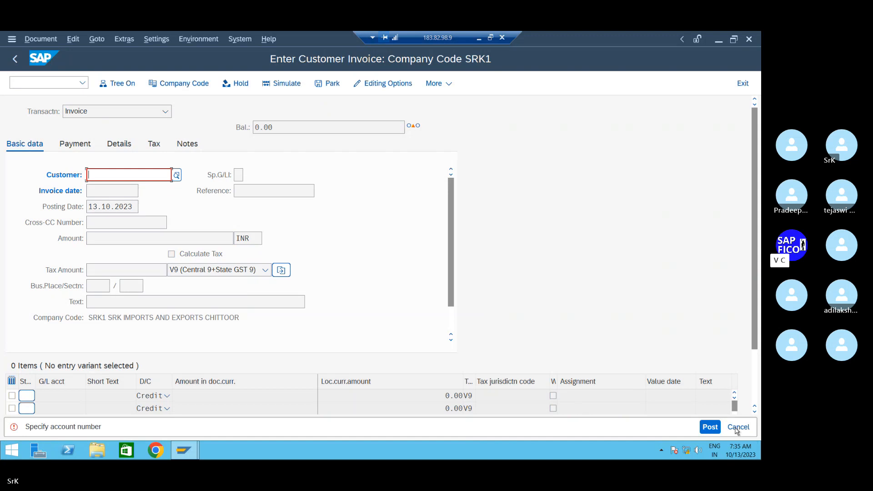
pyautogui.click(737, 430)
pyautogui.click(195, 308)
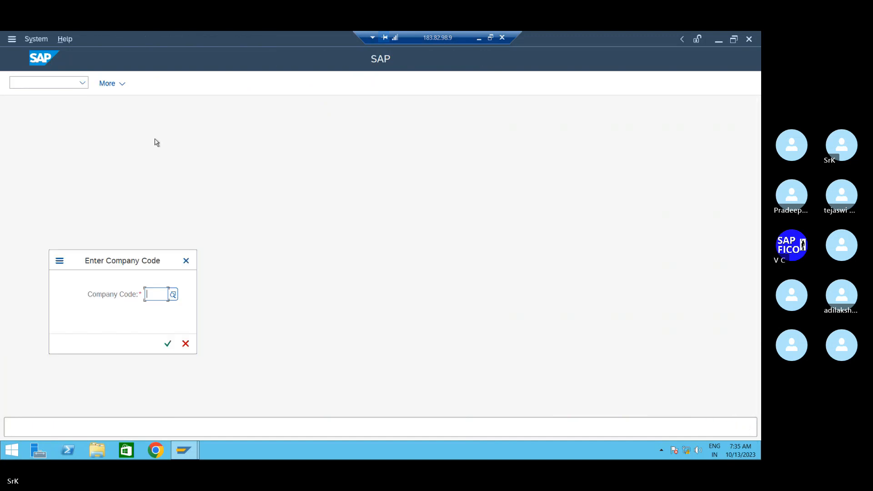
pyautogui.click(186, 261)
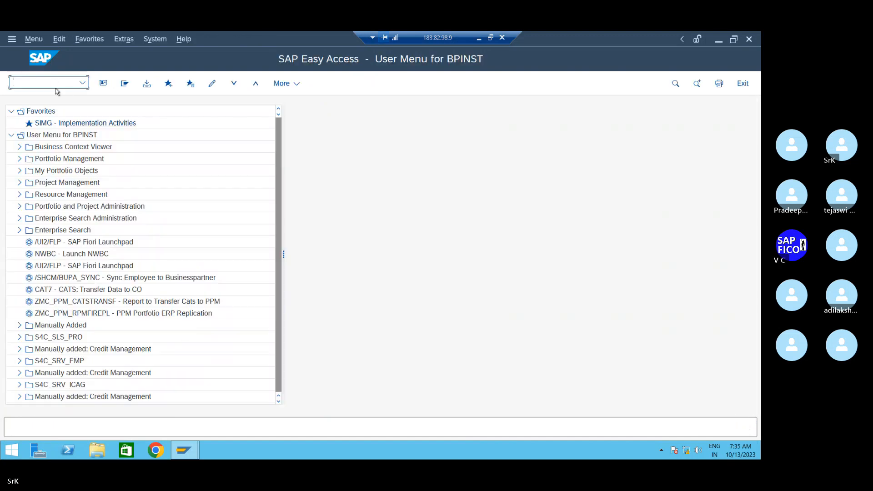
# Step: Open transaction FBL5N and choose customer SSS STEELS for company code SRK1
pyautogui.write('fbl5n')
pyautogui.press('Return')
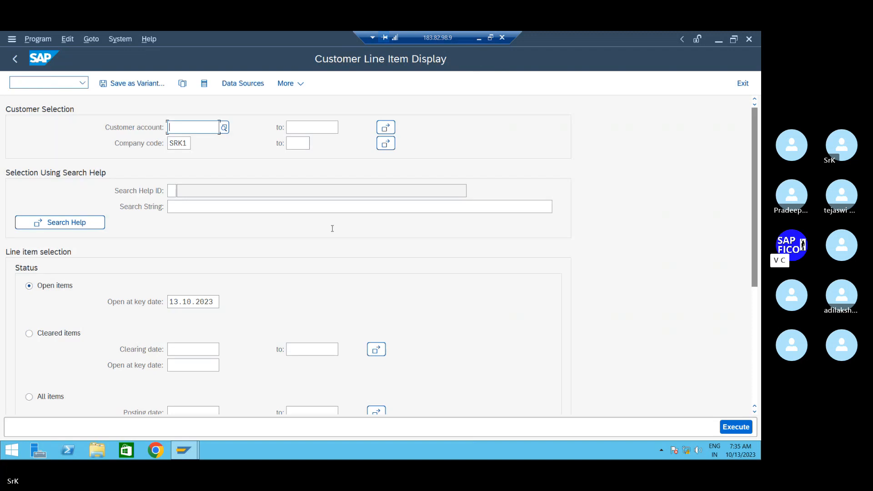
pyautogui.click(224, 128)
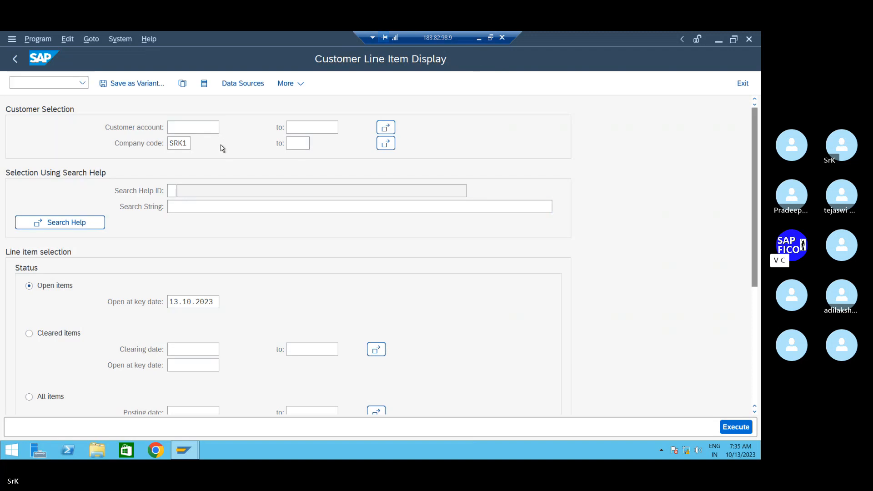
pyautogui.click(408, 428)
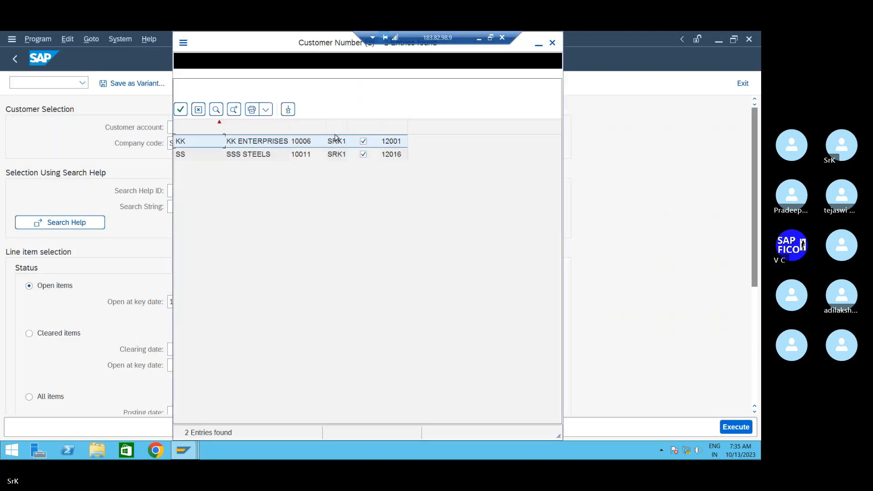
pyautogui.click(235, 156)
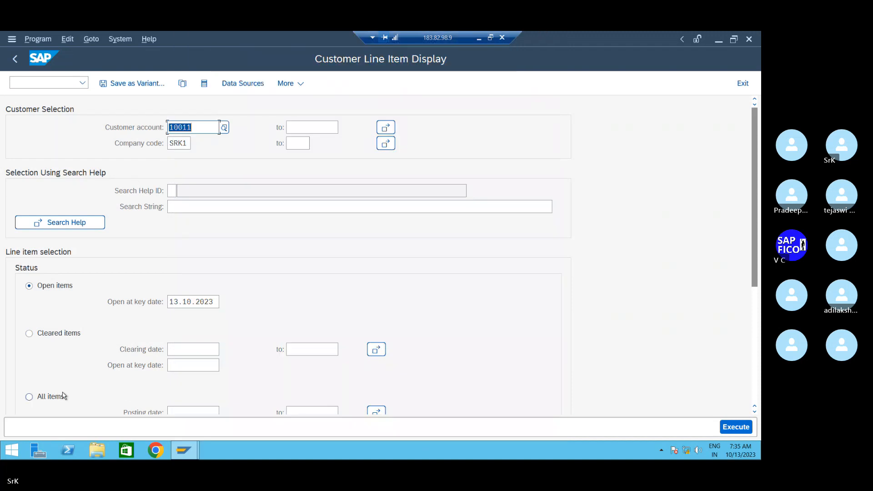
# Step: Run the customer line item report for all items and examine the listed documents and totals
pyautogui.click(35, 398)
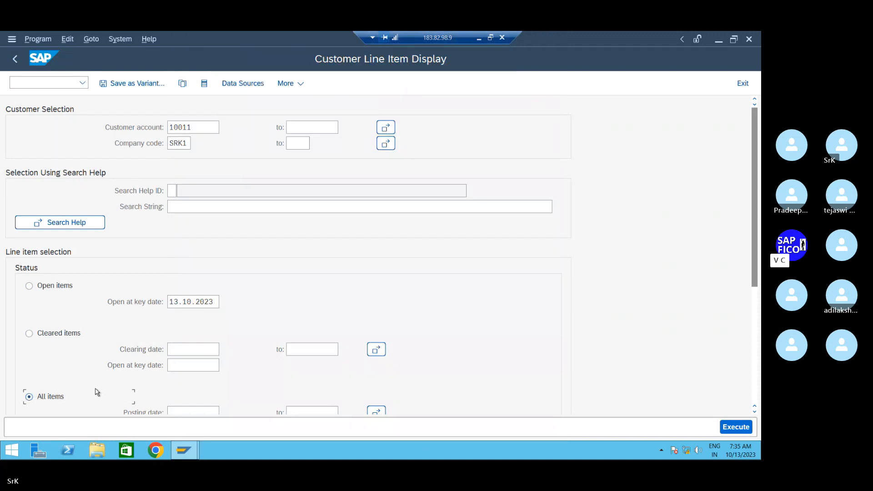
pyautogui.click(734, 428)
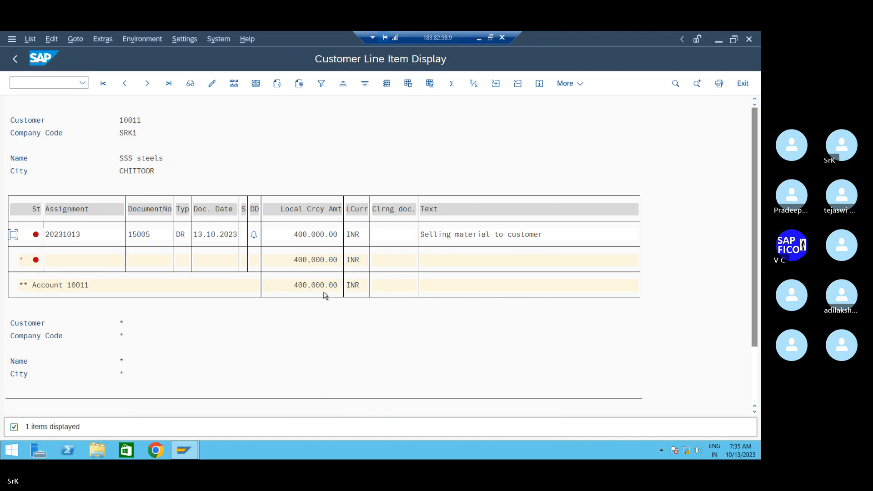
pyautogui.scroll(-3, 313, 281)
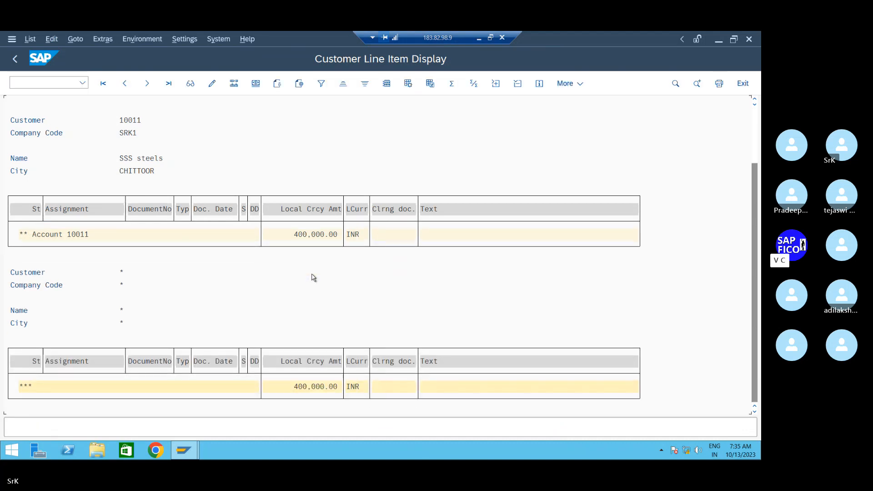
pyautogui.scroll(3, 313, 278)
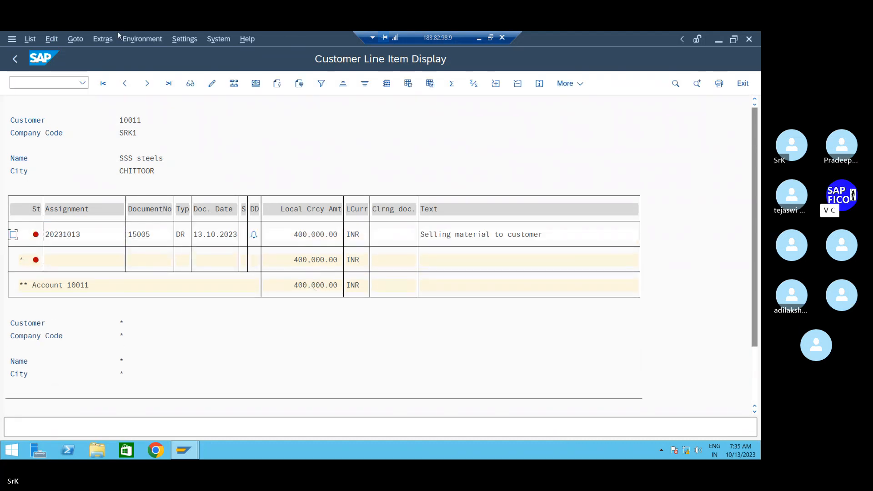
# Step: Return to SAP Easy Access and open the dunning transaction F150
pyautogui.click(220, 39)
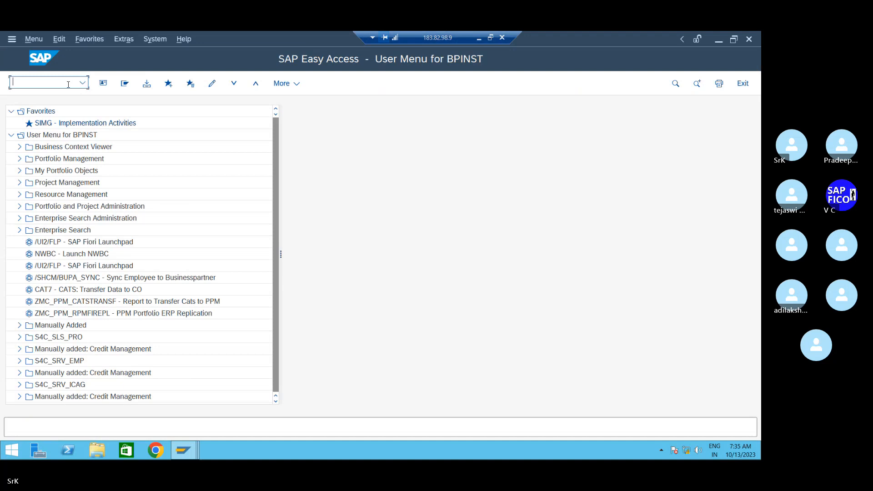
pyautogui.write('fb')
pyautogui.press('BackSpace')
pyautogui.press('Return')
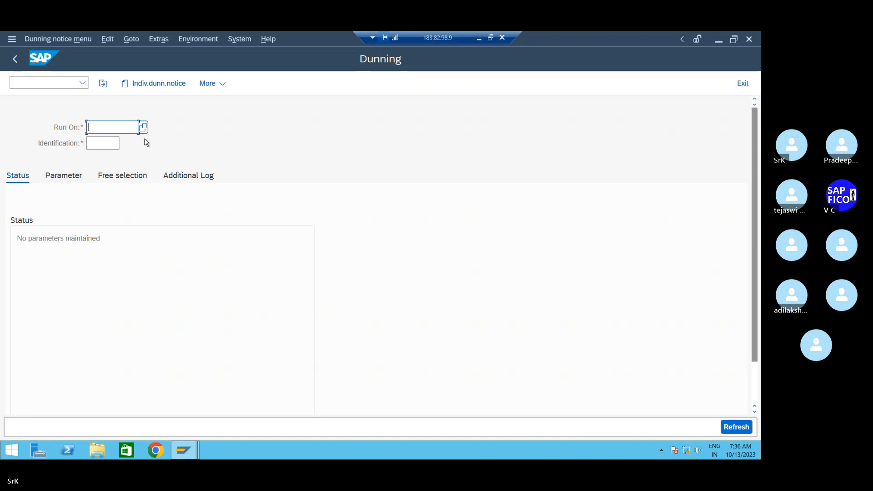
# Step: Define a dunning run with run date 18.10.2023 and identification SRK1, closing the list of existing runs unused
pyautogui.click(143, 127)
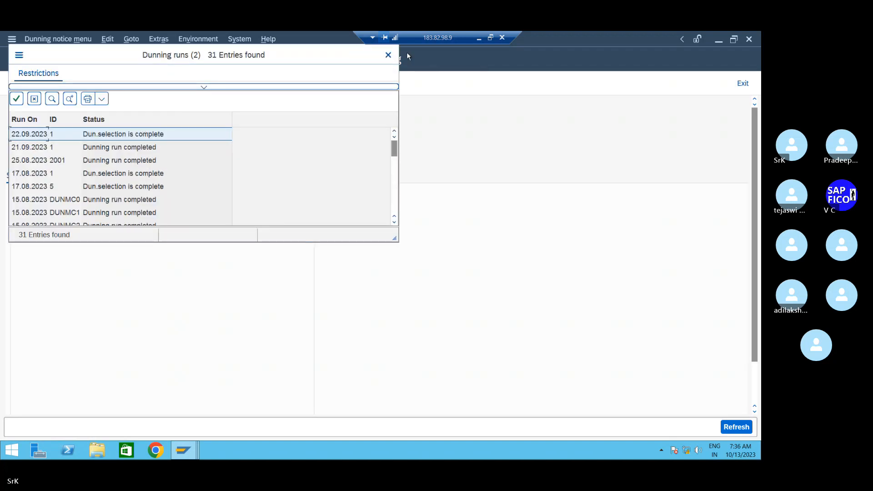
pyautogui.click(388, 55)
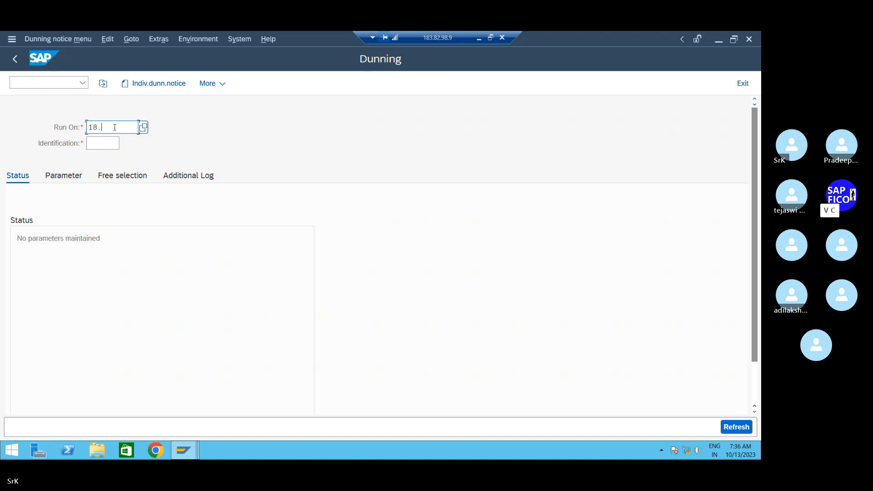
pyautogui.write('023')
pyautogui.press('Tab')
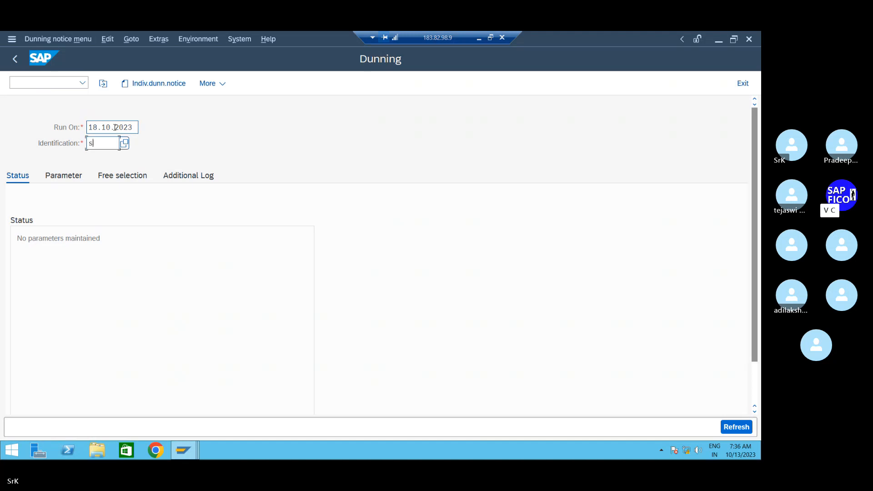
pyautogui.write('srkd')
pyautogui.press('BackSpace')
pyautogui.press('BackSpace')
pyautogui.press('BackSpace')
pyautogui.write('SR')
# Step: In the run parameters, set dunning date 18.10.2023, documents posted up to 13.10.2023 and company code SRK1
pyautogui.click(72, 175)
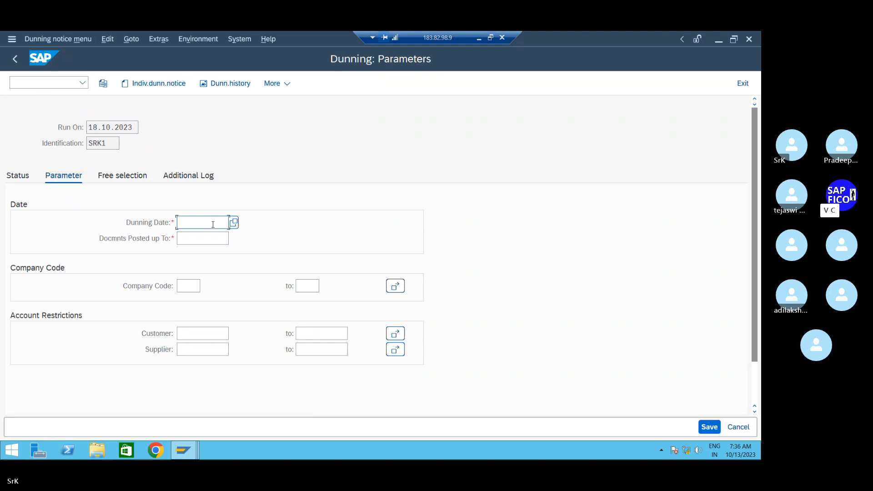
pyautogui.write('18.10.2023')
pyautogui.click(209, 240)
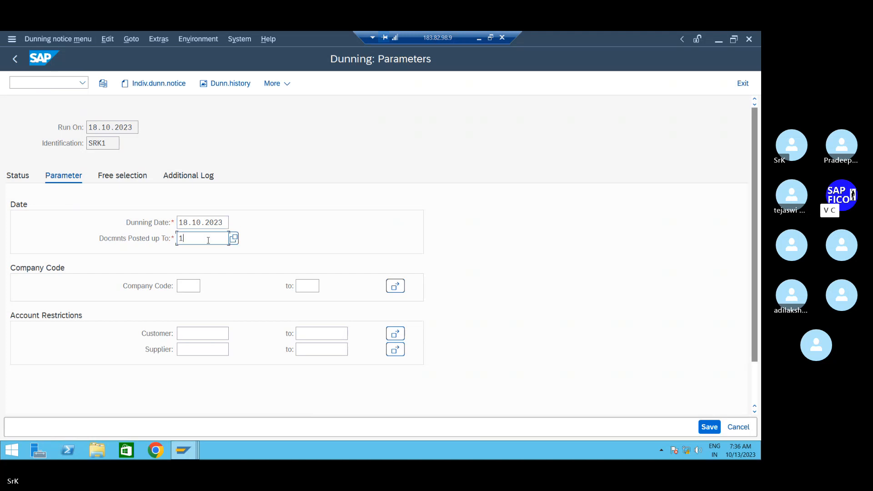
pyautogui.write('13.10.2023')
pyautogui.click(193, 287)
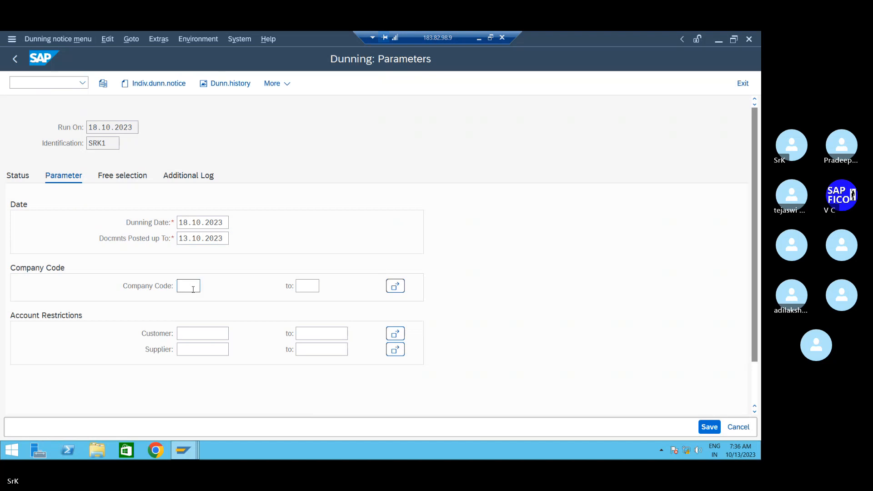
pyautogui.write('sr')
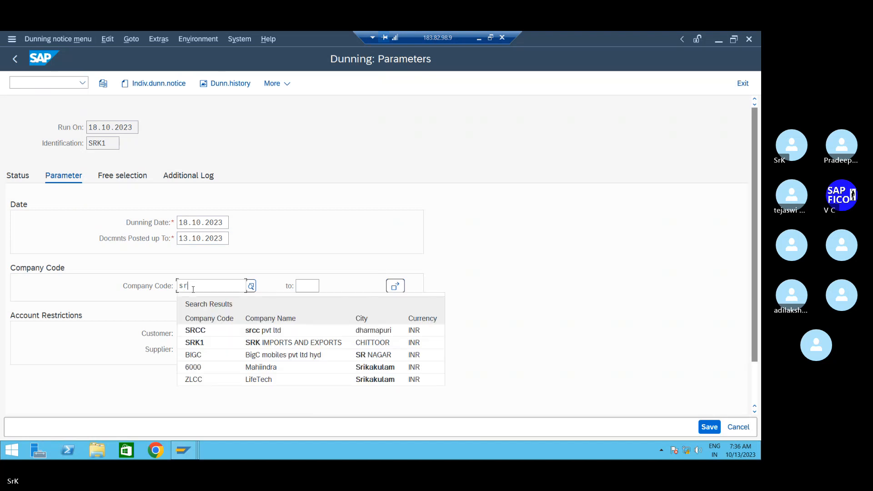
pyautogui.press('Down')
pyautogui.press('Down')
pyautogui.press('Return')
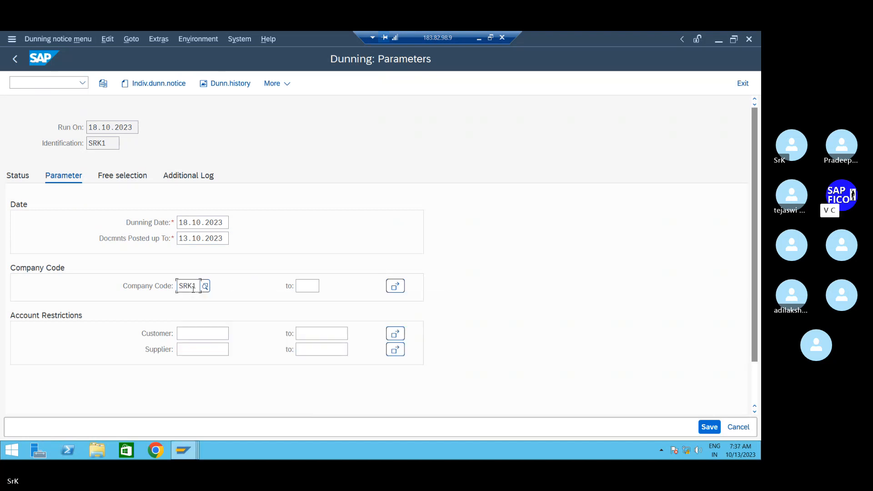
# Step: Restrict the dunning run parameters to customer SSS STEELS, found through the customer search
pyautogui.click(209, 337)
pyautogui.click(230, 334)
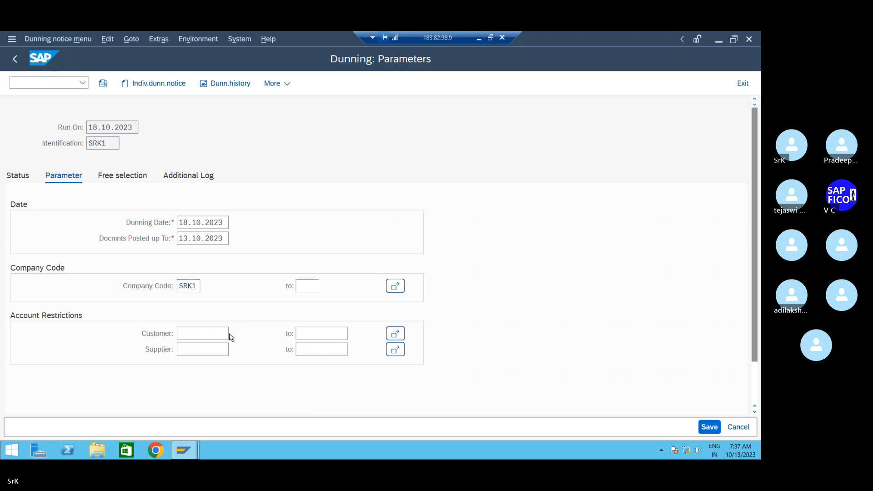
pyautogui.click(423, 432)
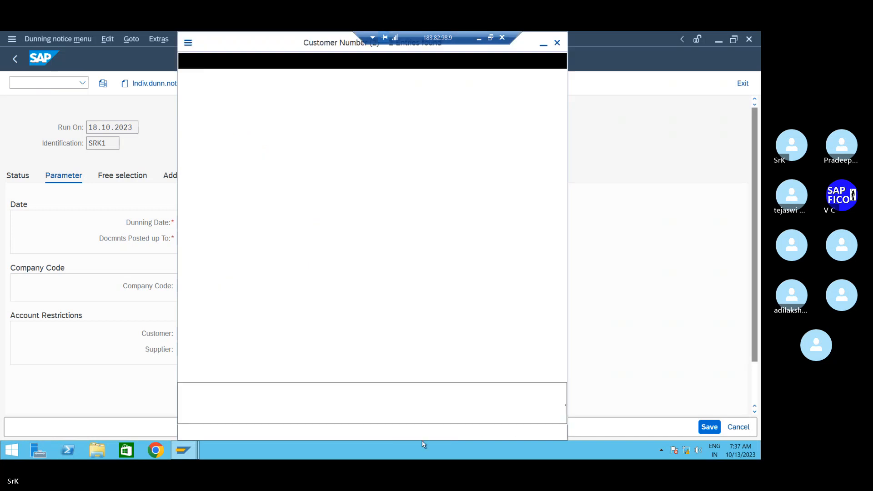
pyautogui.doubleClick(259, 156)
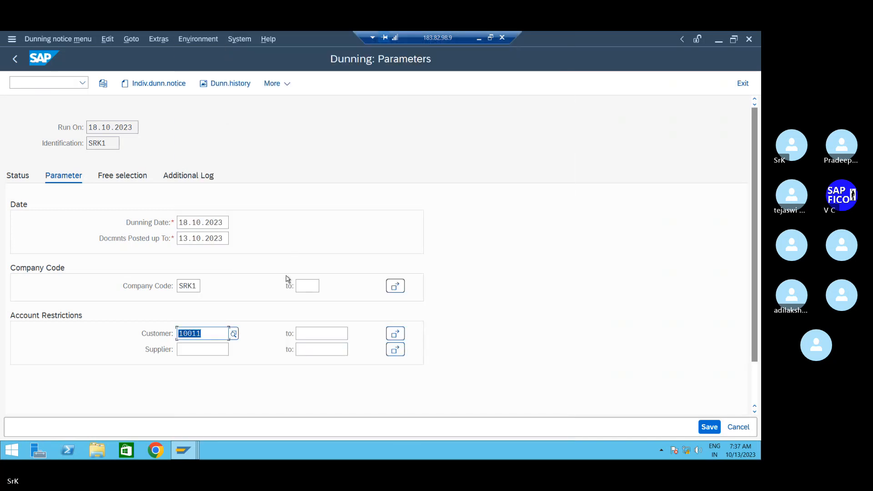
# Step: Add customer SSS STEELS to the additional log and save the dunning run's parameters
pyautogui.click(178, 176)
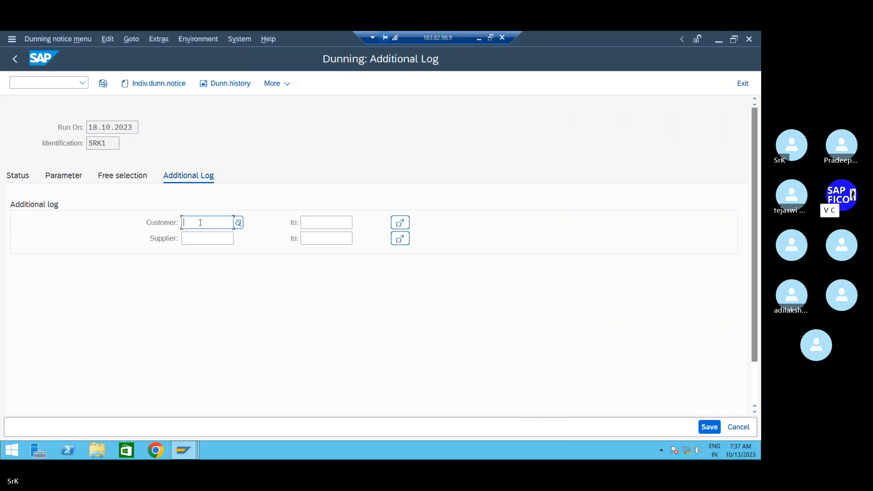
pyautogui.click(237, 224)
pyautogui.click(409, 430)
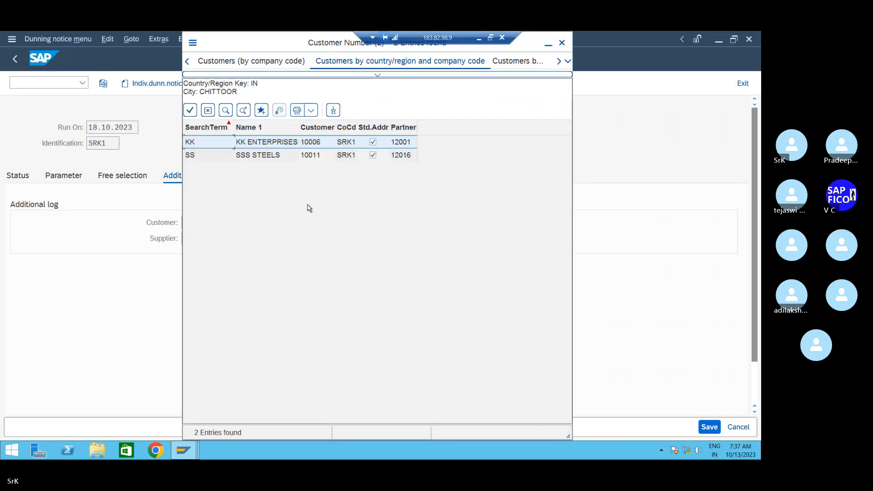
pyautogui.doubleClick(276, 155)
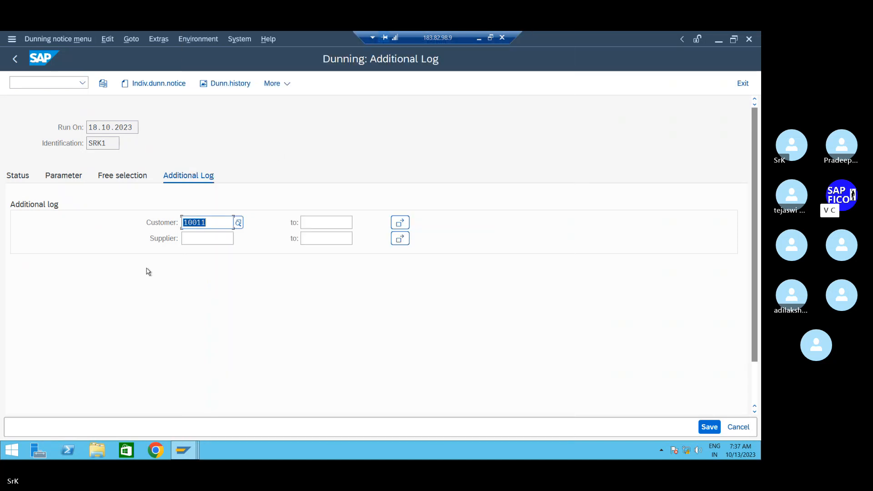
pyautogui.click(25, 178)
pyautogui.click(195, 280)
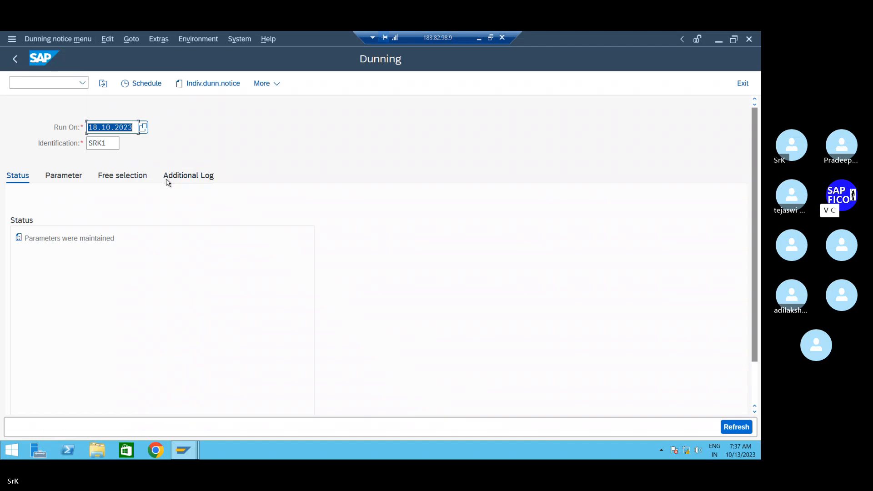
# Step: Schedule the dunning selection to start immediately without the dunning print, and refresh the run status
pyautogui.click(146, 83)
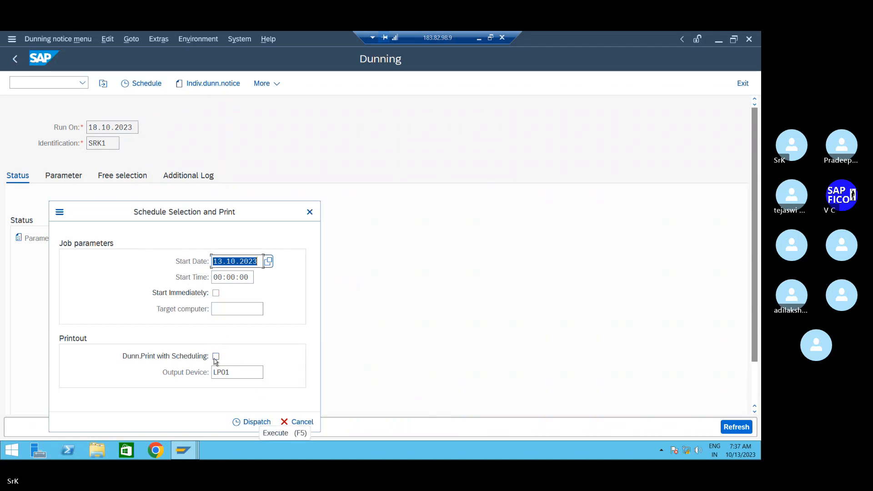
pyautogui.click(216, 293)
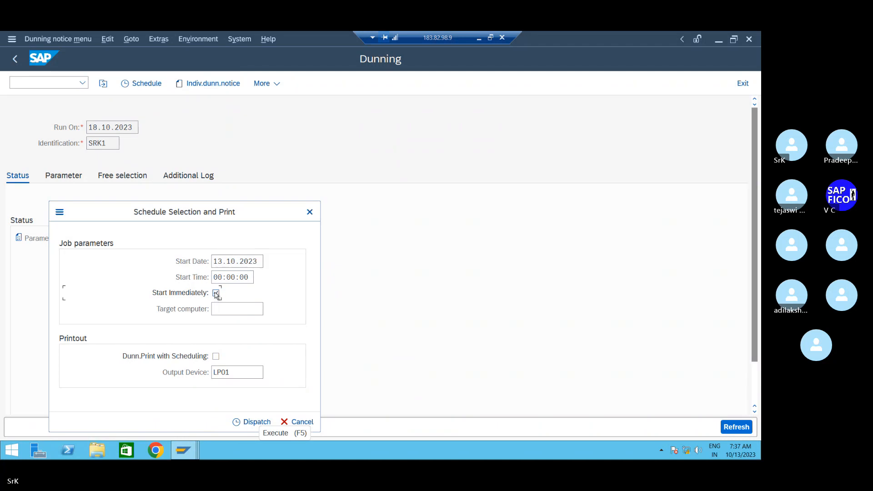
pyautogui.click(246, 422)
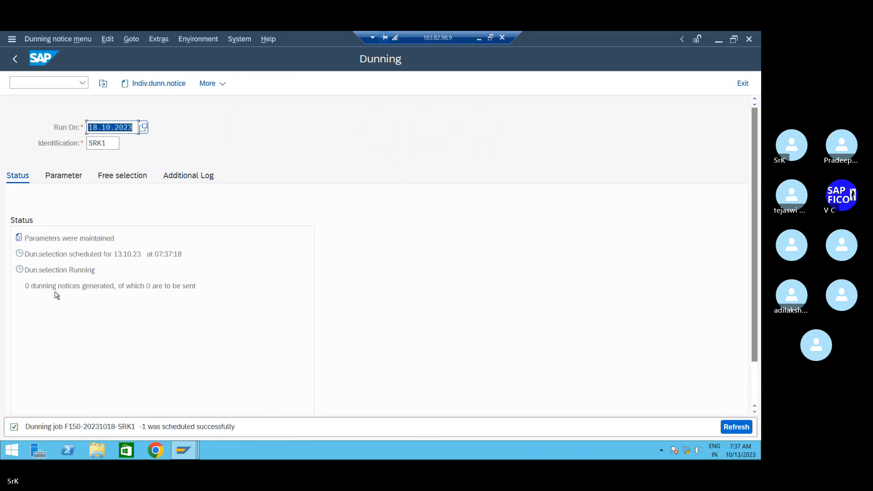
pyautogui.press('Return')
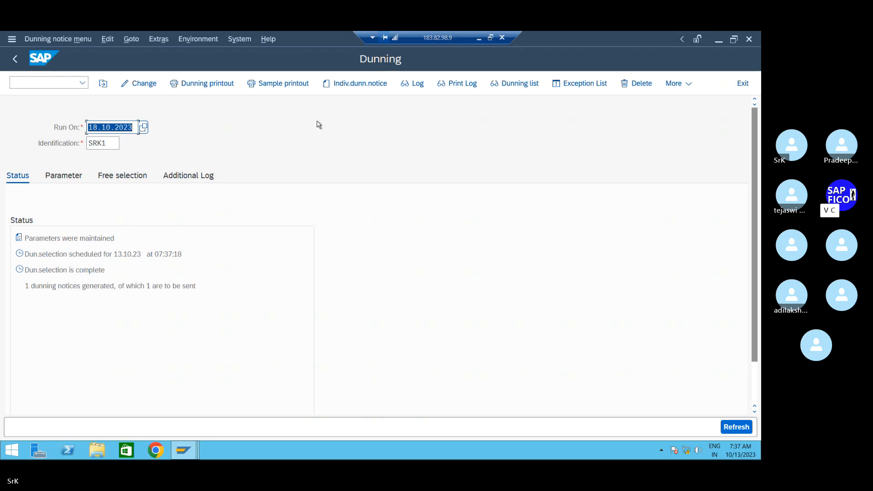
# Step: Schedule the dunning printout to start immediately on output device LP01 and refresh the run status
pyautogui.click(202, 86)
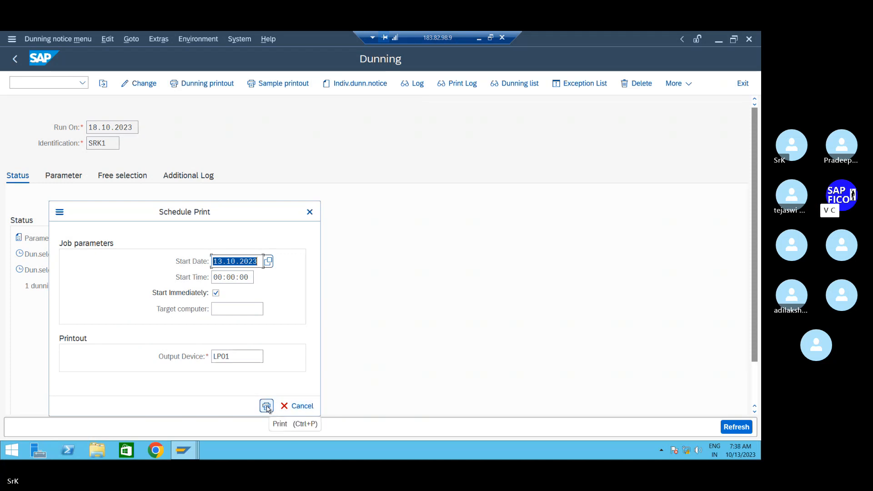
pyautogui.click(267, 406)
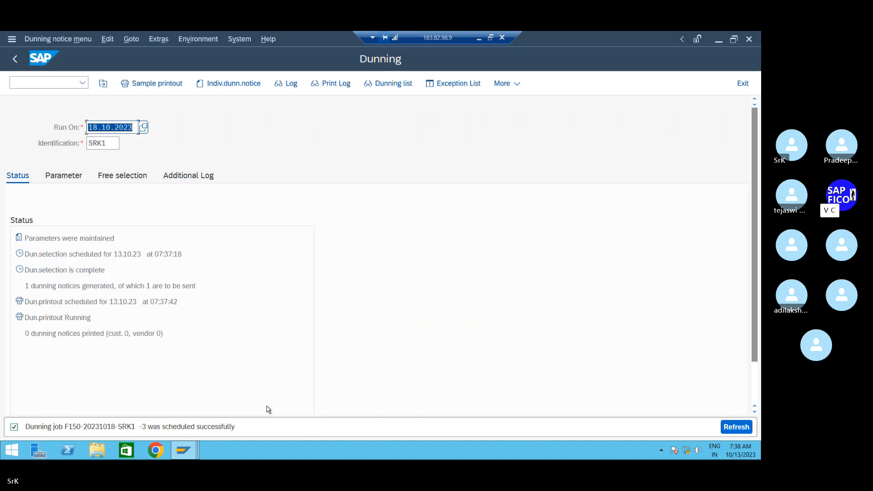
pyautogui.press('Return')
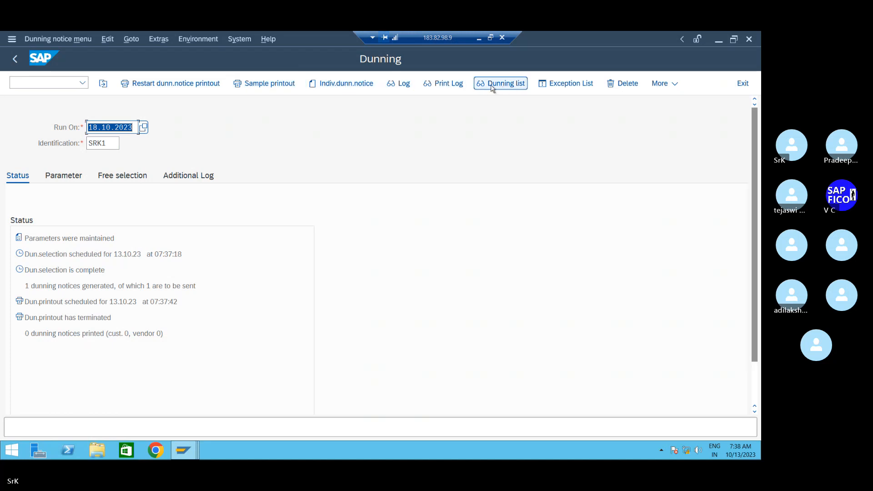
# Step: Examine the print log of dunning run SRK1 dated 18.10.2023 for the cause of the terminated printout
pyautogui.click(447, 86)
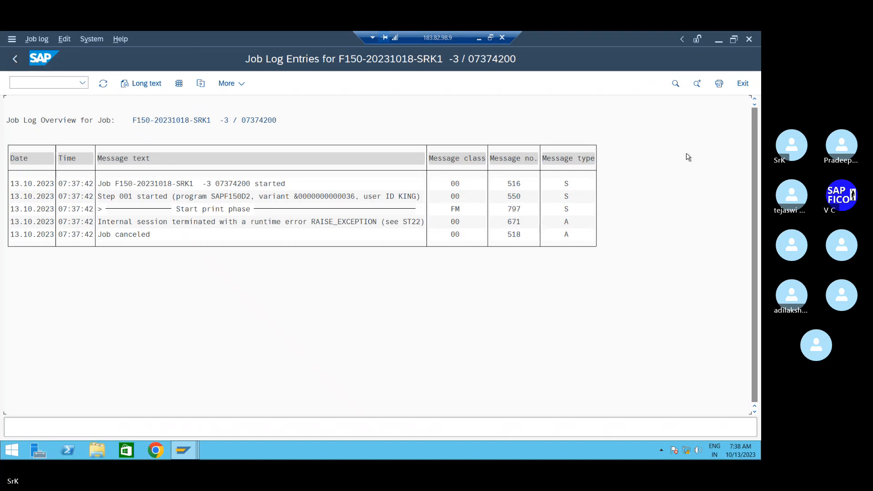
pyautogui.click(742, 83)
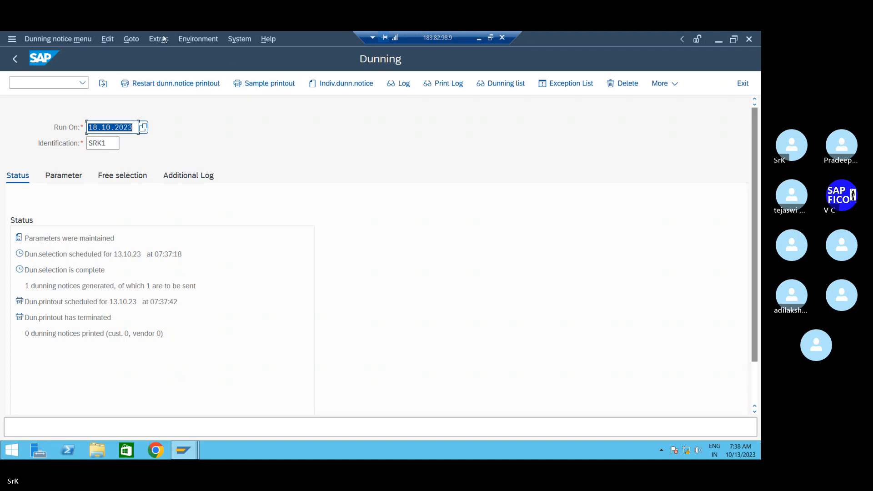
pyautogui.click(114, 39)
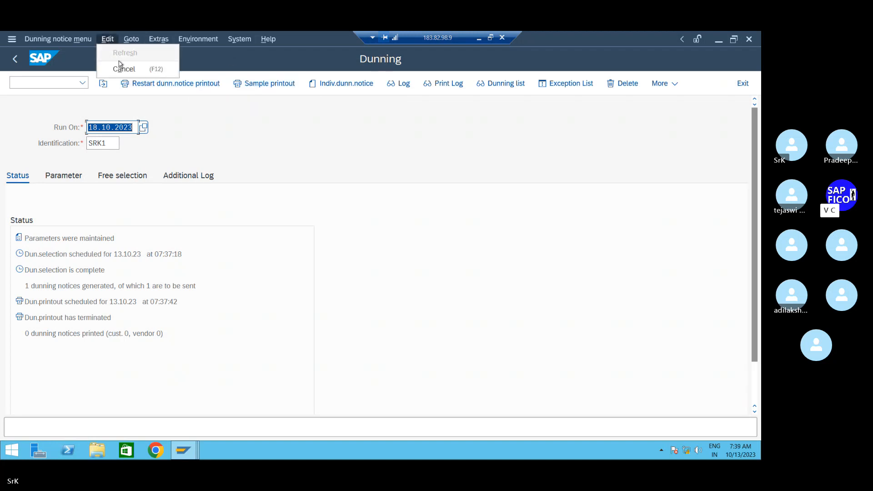
pyautogui.click(345, 193)
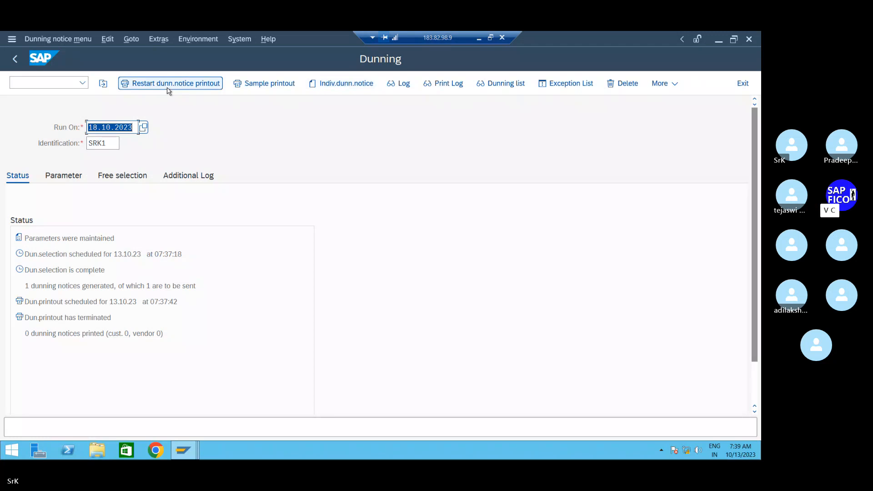
# Step: Delete the dunning proposal of run SRK1 dated 18.10.2023 and refresh the run status
pyautogui.click(623, 84)
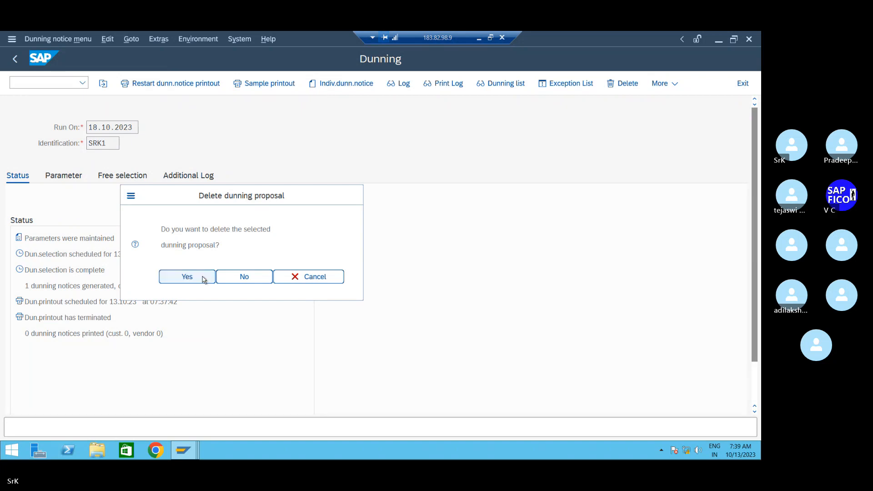
pyautogui.click(203, 278)
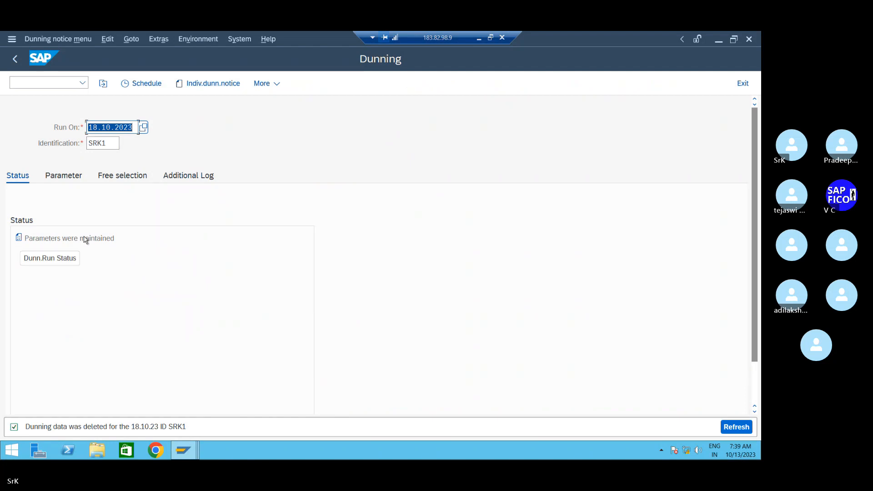
pyautogui.click(736, 427)
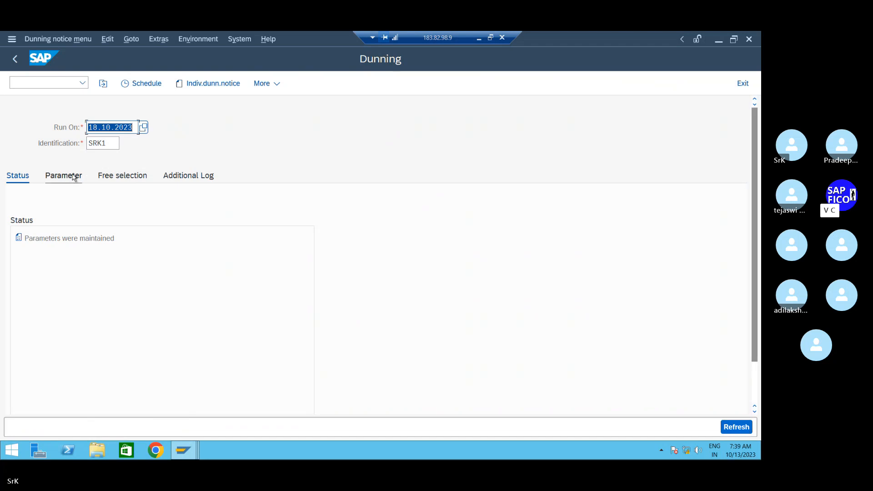
# Step: Re-enter SRK1 as the run identification and review the run's parameters and additional log
pyautogui.click(110, 144)
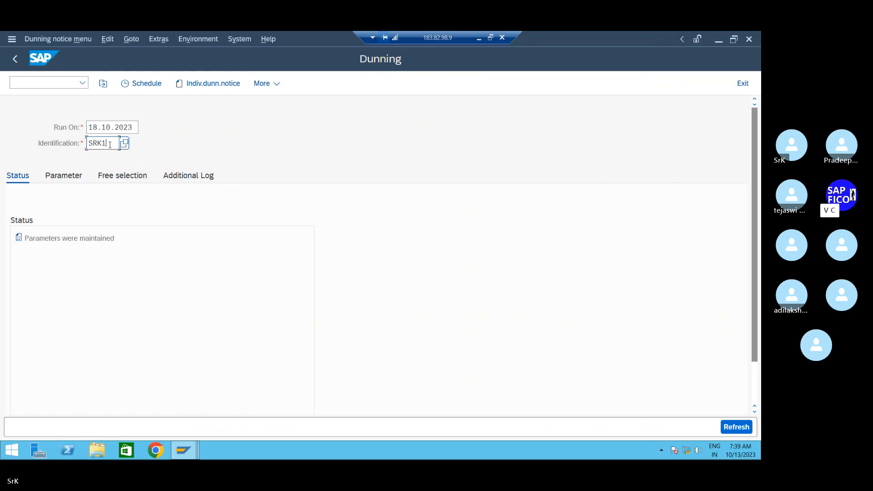
pyautogui.press('BackSpace')
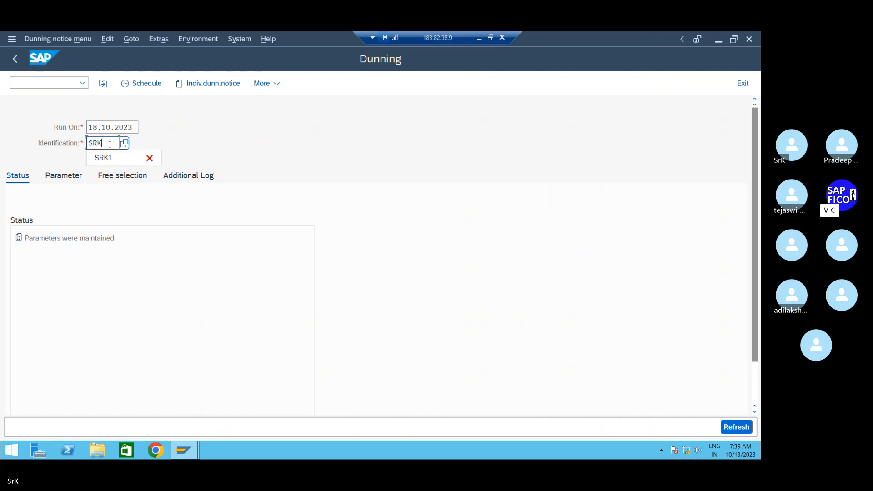
pyautogui.click(109, 159)
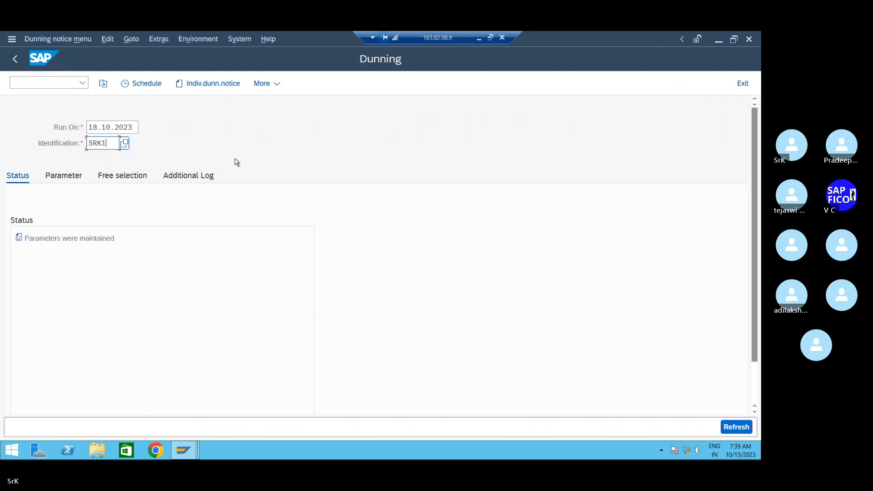
pyautogui.click(63, 176)
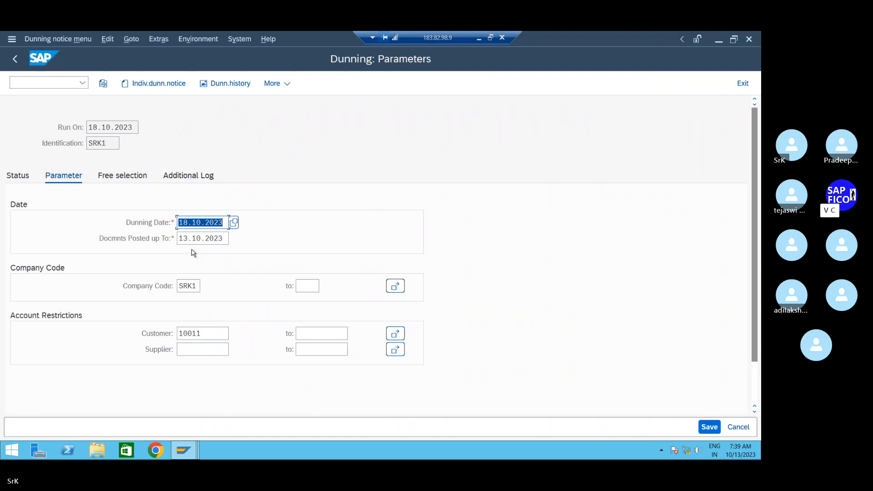
pyautogui.click(192, 177)
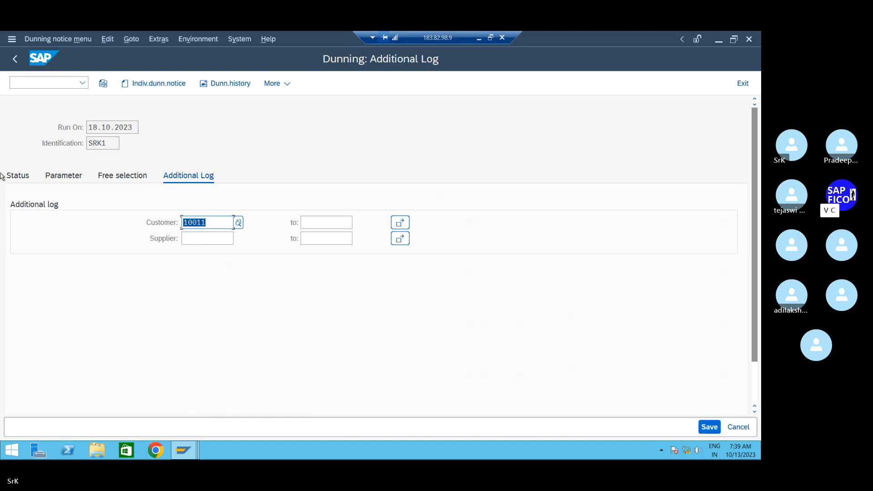
pyautogui.click(25, 177)
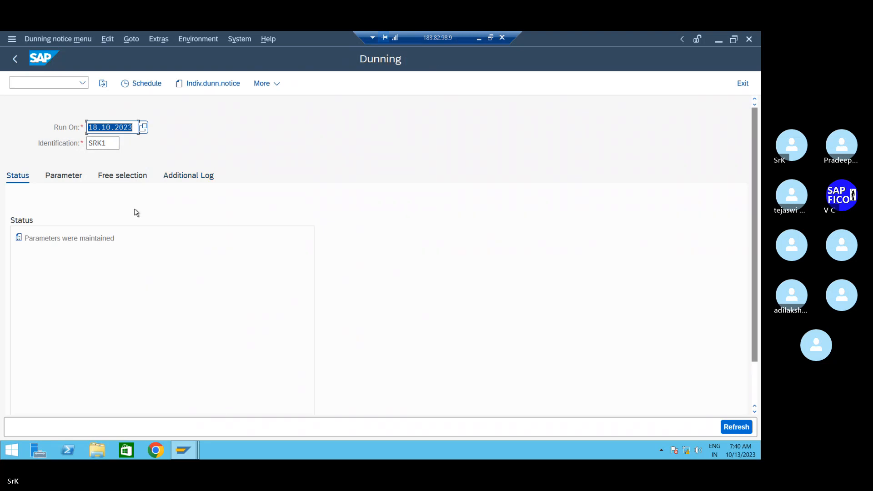
# Step: Schedule selection together with the dunning print to start immediately on output device LP01, and refresh the run status
pyautogui.click(145, 84)
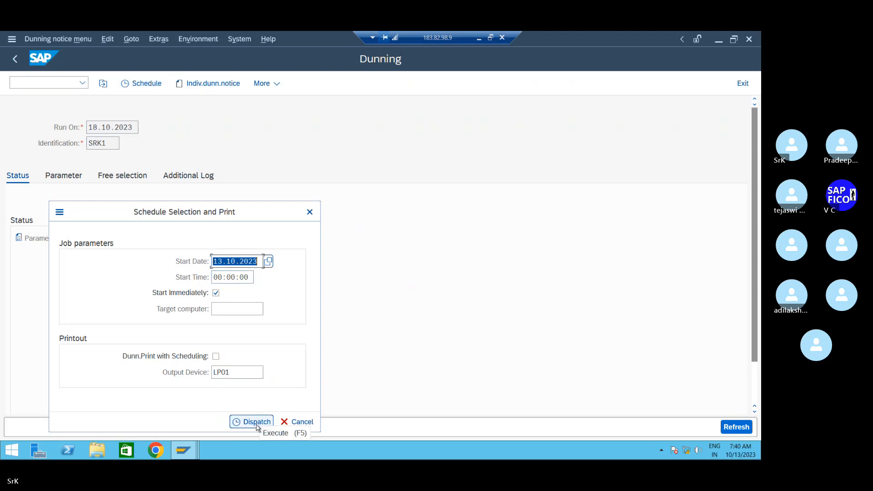
pyautogui.click(216, 357)
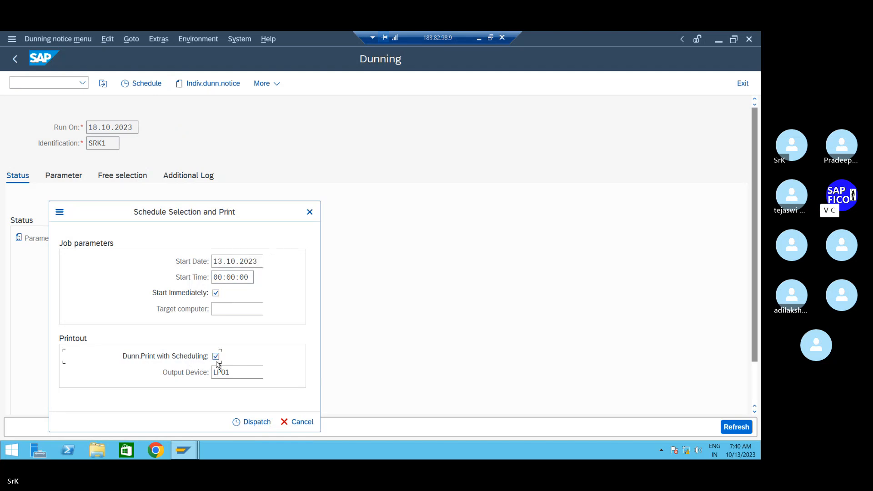
pyautogui.click(251, 422)
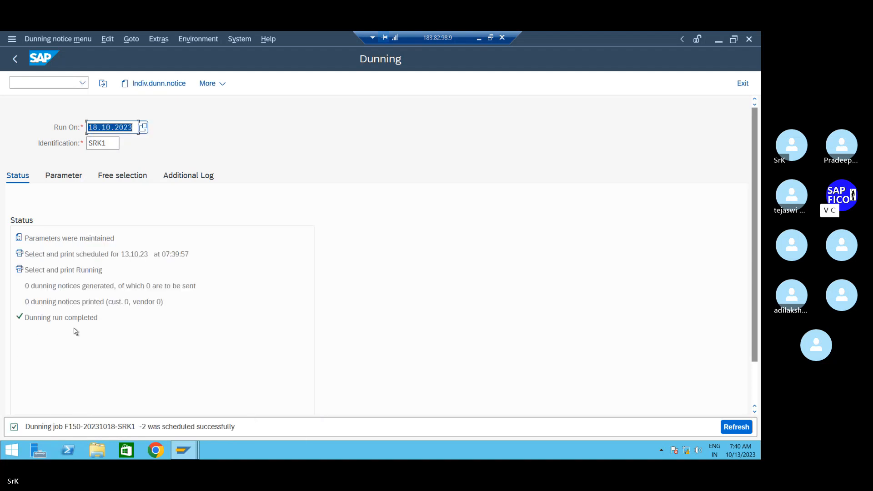
pyautogui.press('Return')
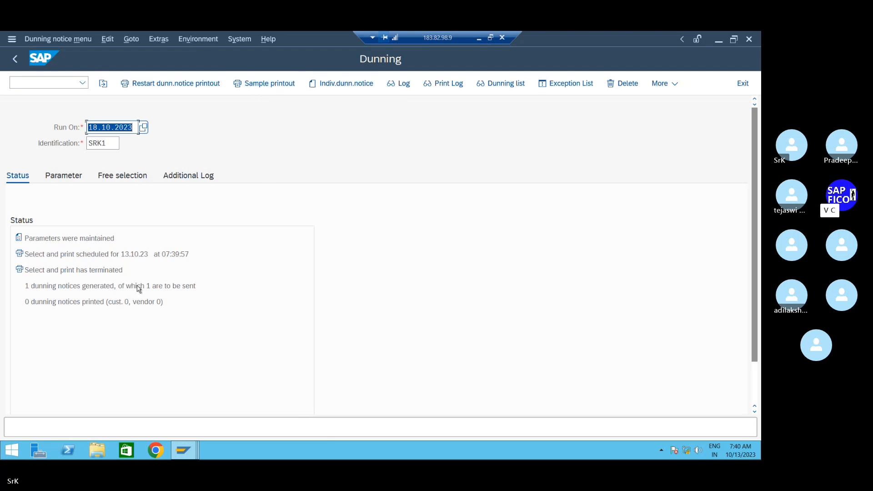
# Step: Try to display a sample dunning printout for customer SSS STEELS, found through the customer search
pyautogui.click(273, 85)
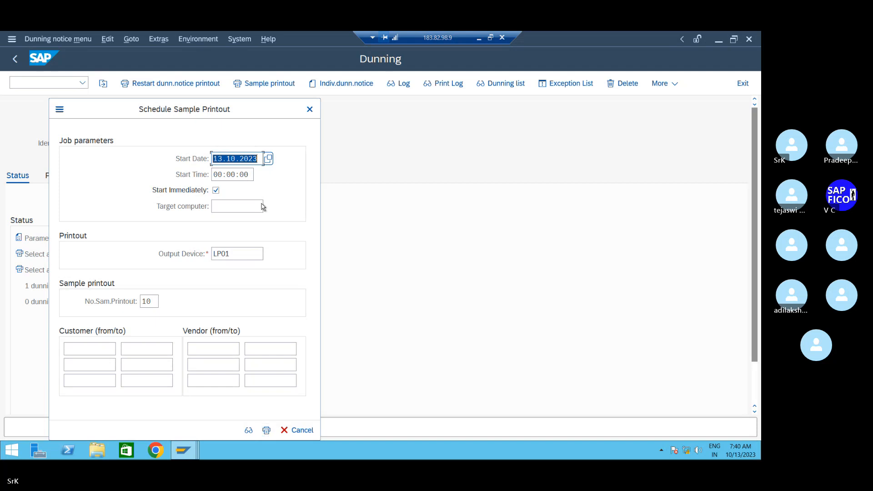
pyautogui.click(112, 349)
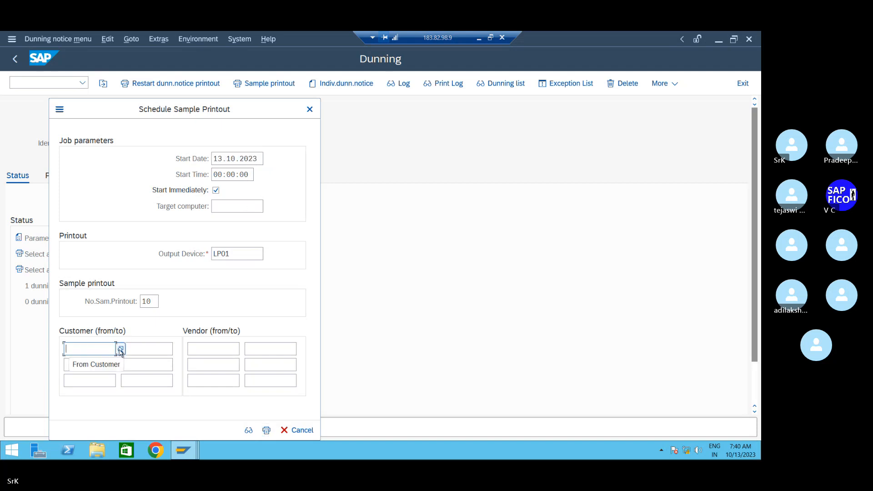
pyautogui.click(121, 349)
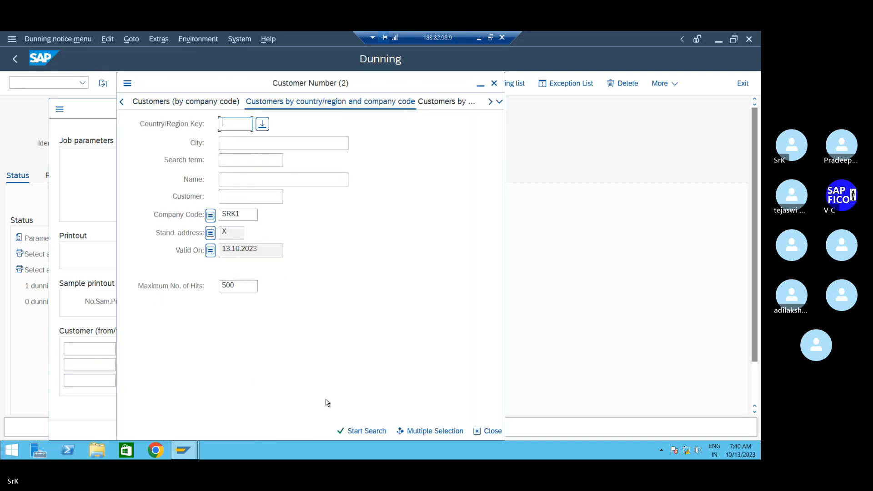
pyautogui.click(347, 428)
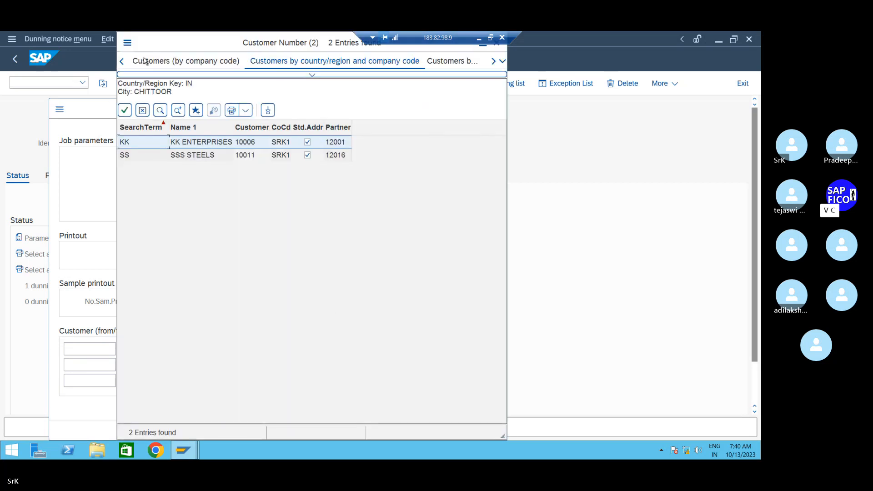
pyautogui.doubleClick(193, 156)
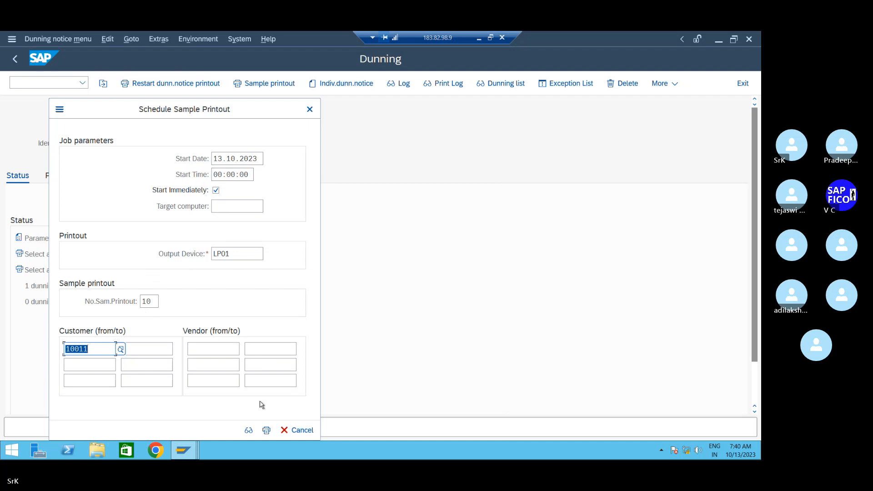
pyautogui.click(249, 432)
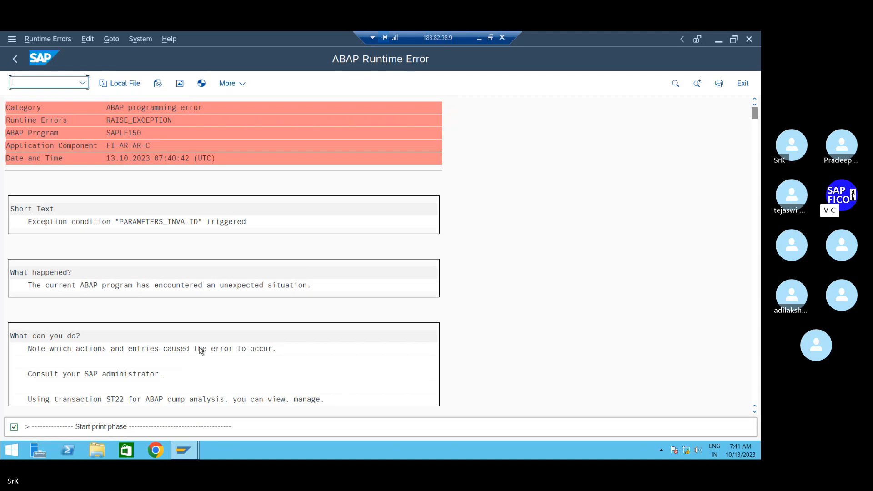
# Step: Leave the runtime error report, reopen dunning transaction F150, and delete the dunning data of run SRK1 dated 18.10.2023
pyautogui.click(15, 59)
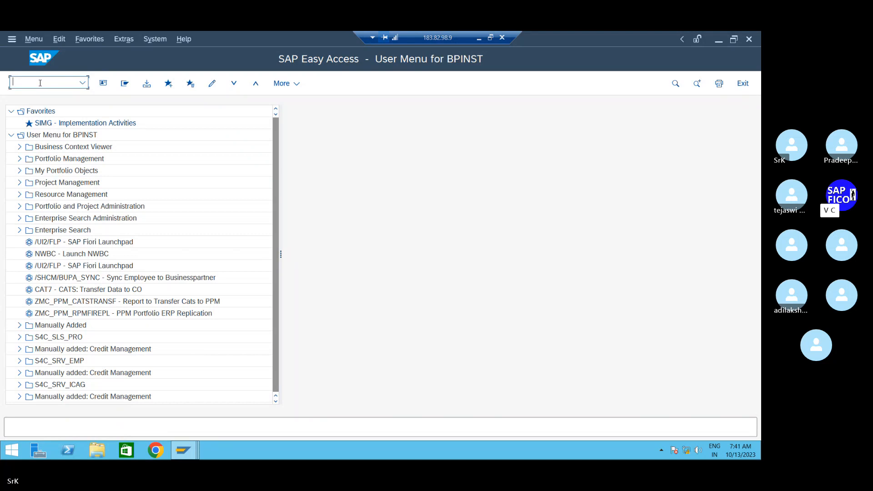
pyautogui.write('t150')
pyautogui.press('Return')
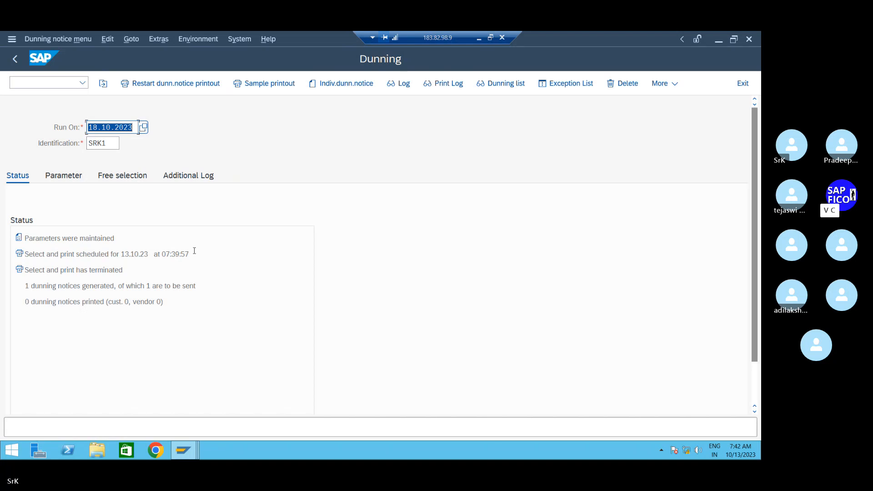
pyautogui.click(610, 86)
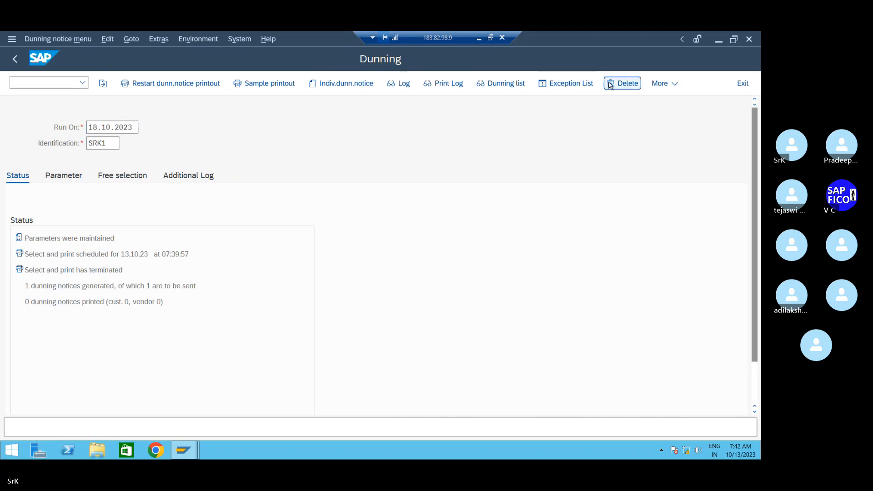
pyautogui.click(189, 279)
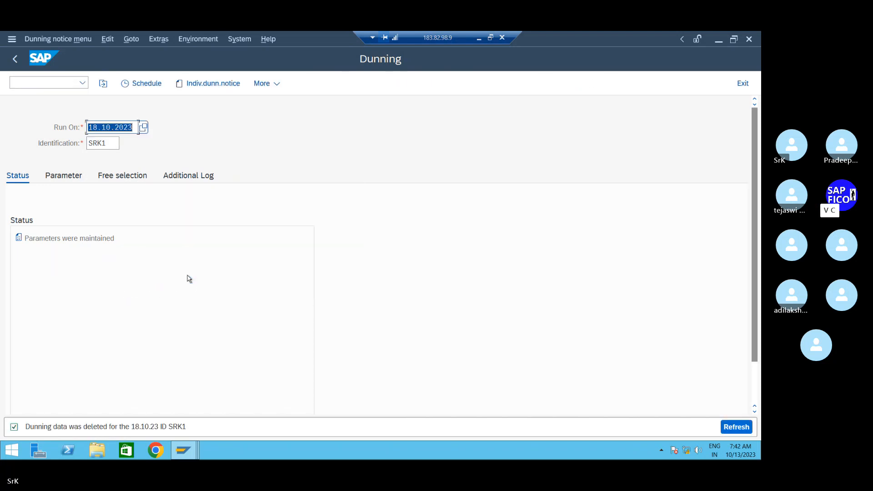
pyautogui.click(734, 427)
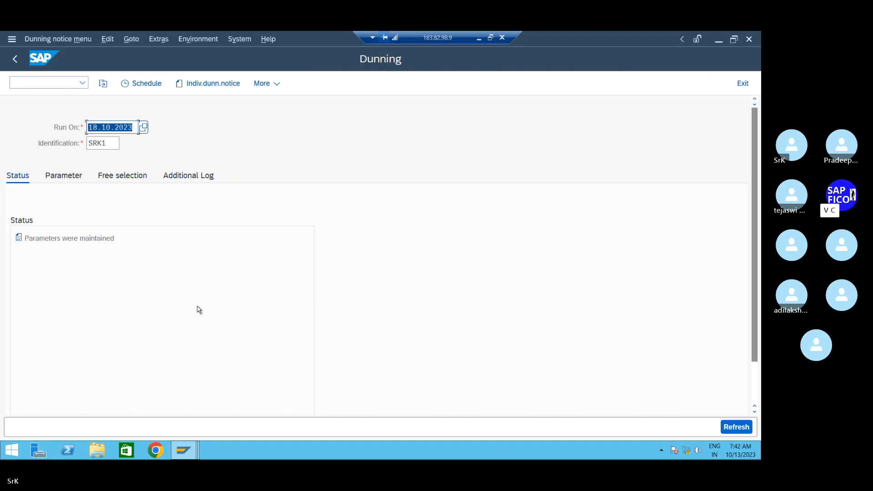
# Step: Open a new session and start transaction FBMP to maintain dunning procedures
pyautogui.click(241, 40)
pyautogui.click(267, 53)
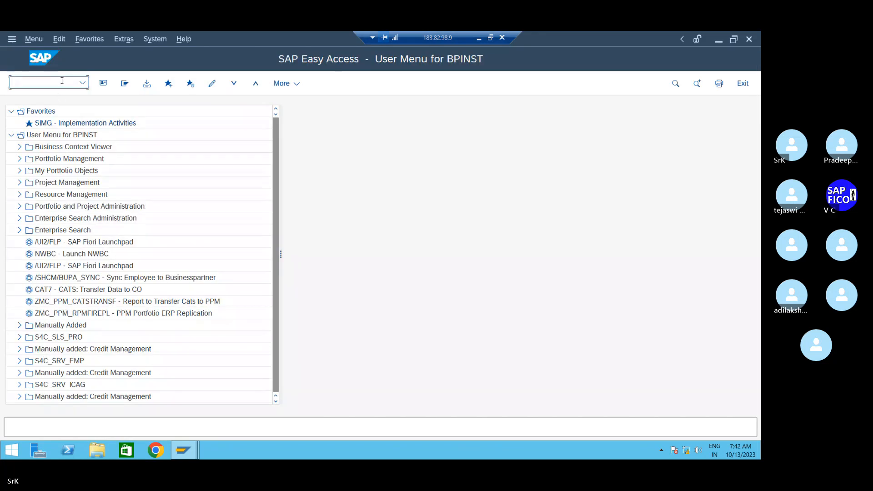
pyautogui.write('fbmpl')
pyautogui.press('Return')
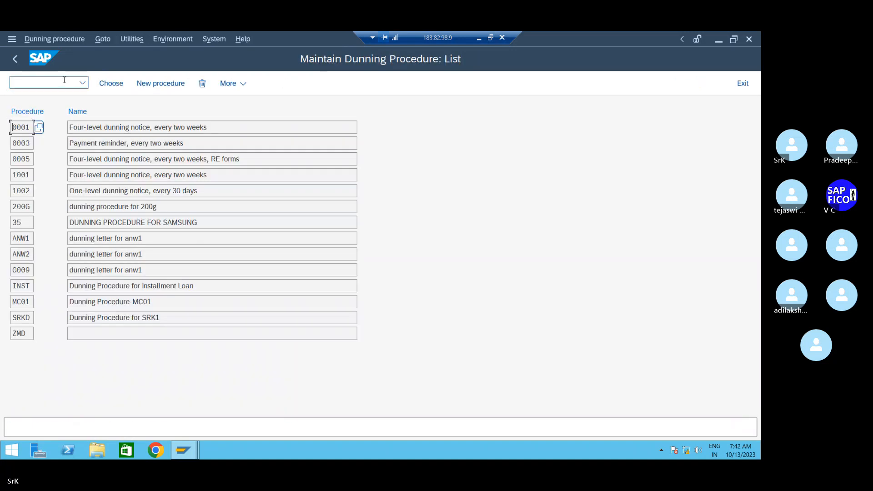
# Step: Open dunning procedure SRKD, Dunning Procedure for SRK1, for maintenance
pyautogui.click(111, 84)
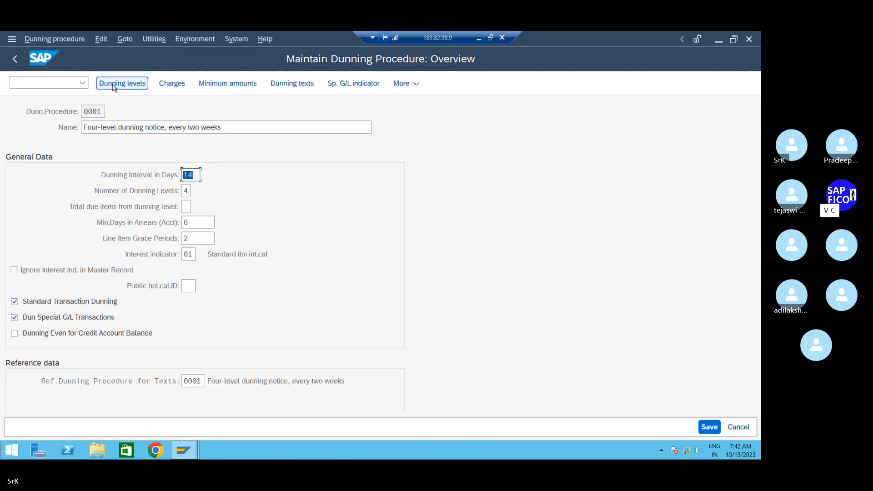
pyautogui.click(16, 60)
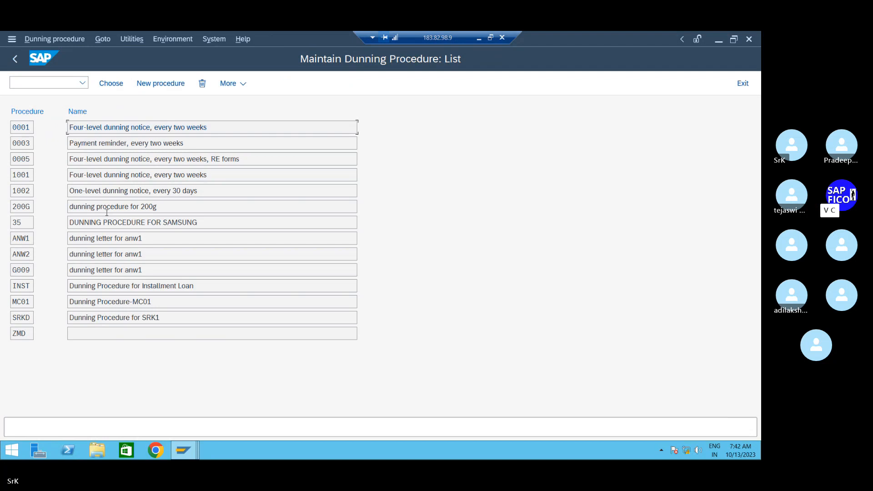
pyautogui.click(84, 318)
pyautogui.doubleClick(26, 318)
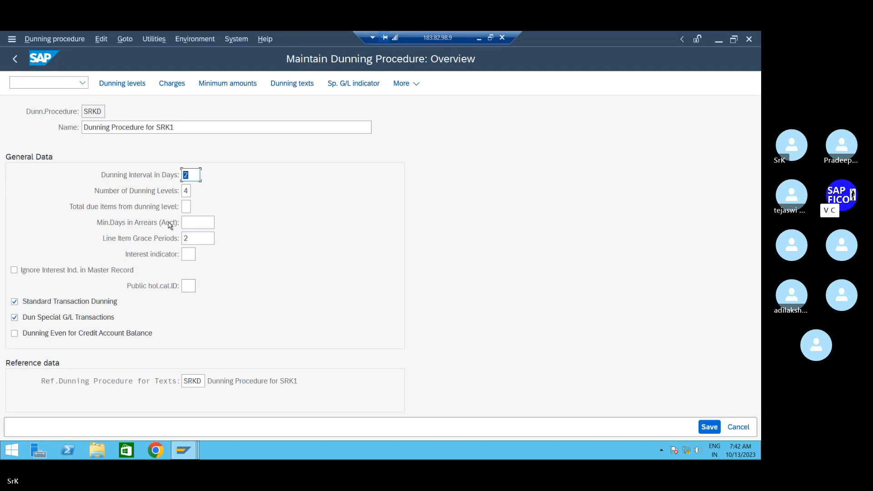
pyautogui.click(296, 81)
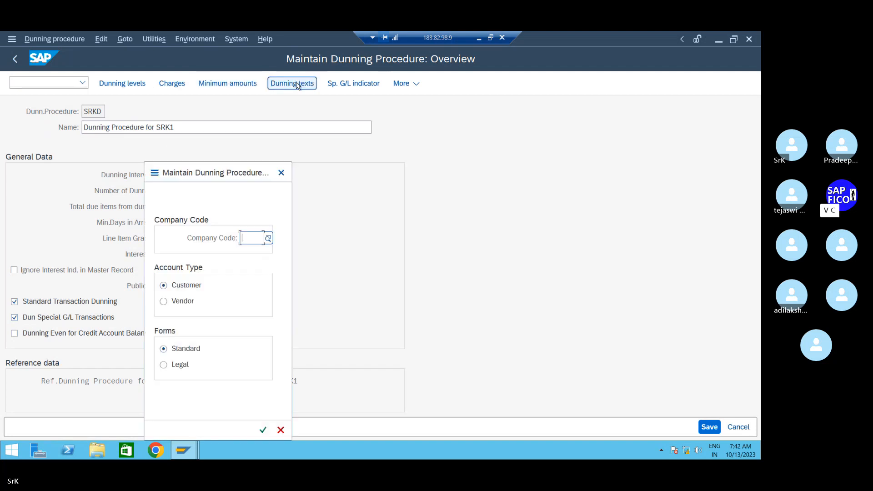
pyautogui.click(249, 239)
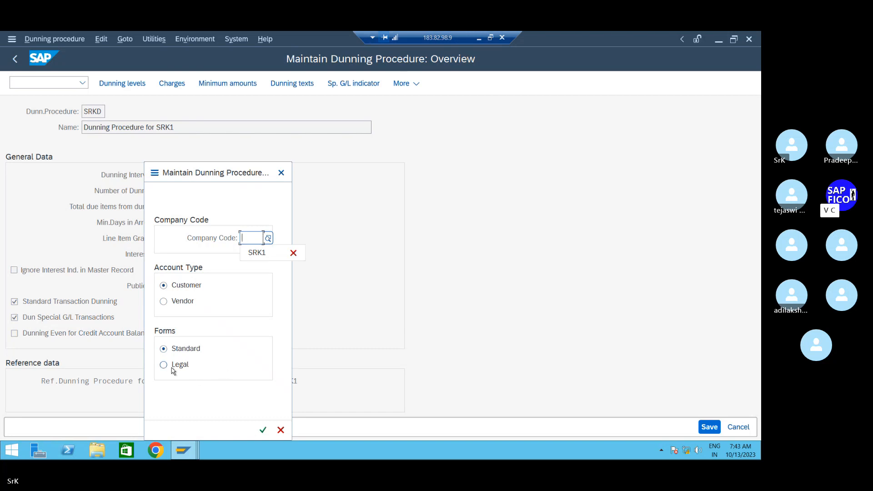
pyautogui.click(281, 172)
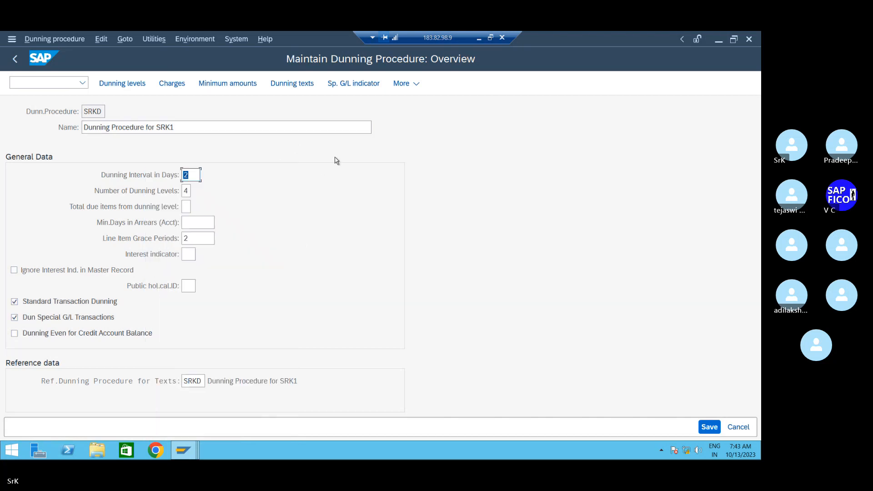
# Step: Open the dunning texts of procedure SRKD for company code SRK1, account type Customer, with standard forms
pyautogui.click(304, 84)
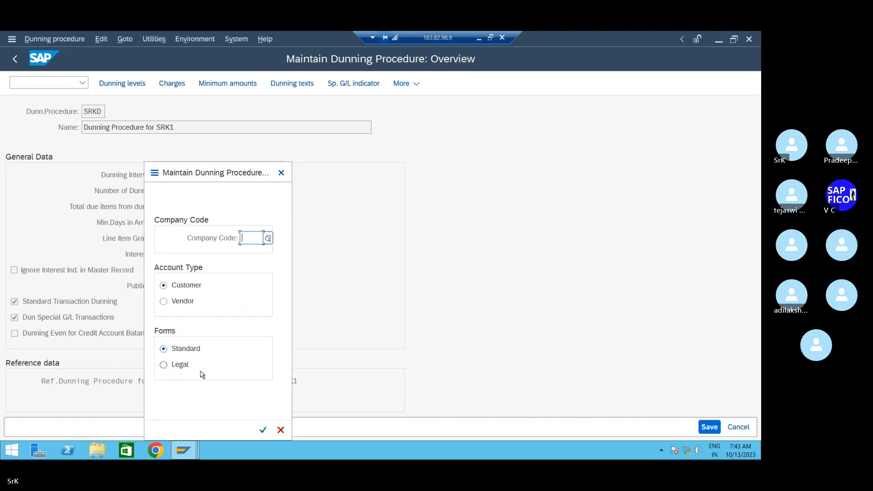
pyautogui.write('s')
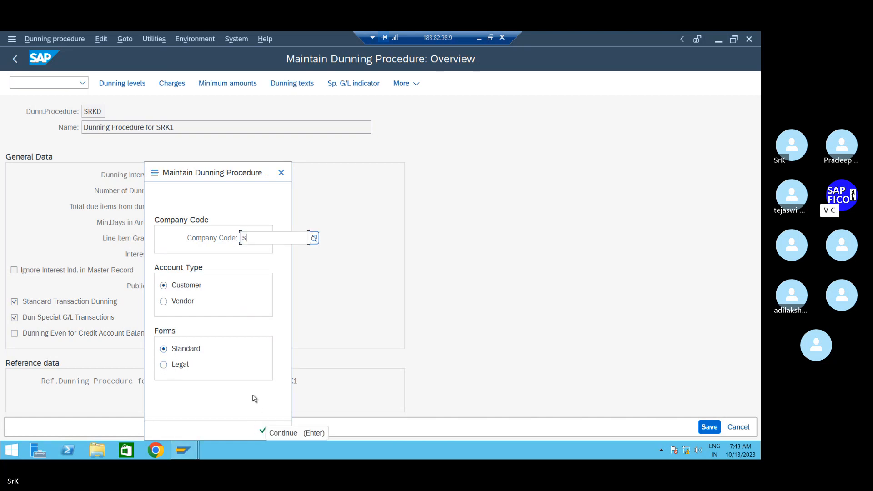
pyautogui.write('rk')
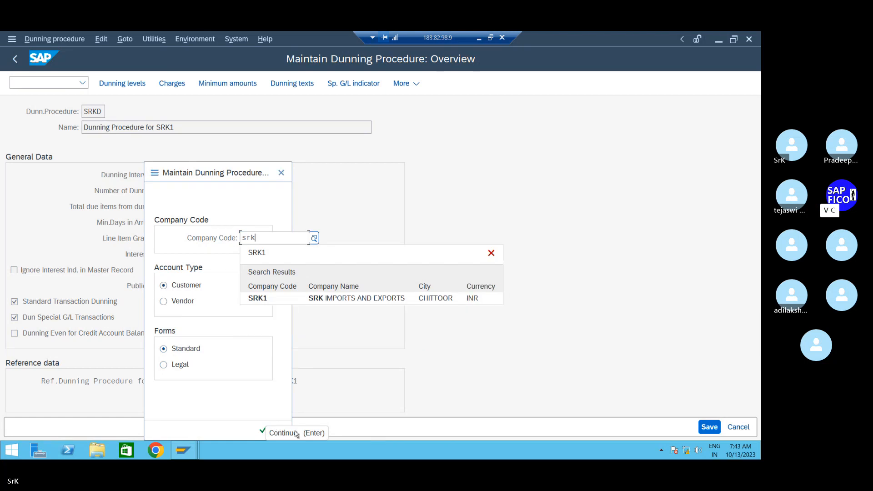
pyautogui.click(264, 299)
pyautogui.click(263, 429)
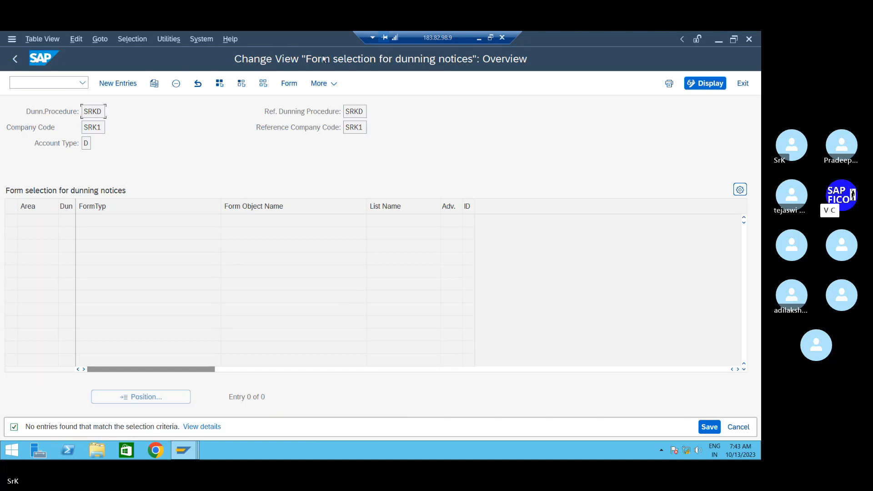
# Step: Create new form selection entries for dunning levels 1, 2, 3 and 4
pyautogui.click(113, 85)
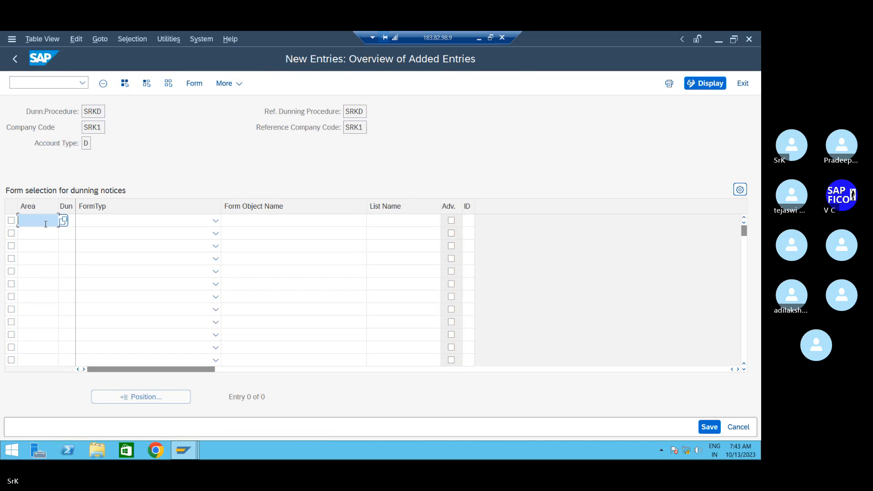
pyautogui.click(73, 223)
pyautogui.write('1')
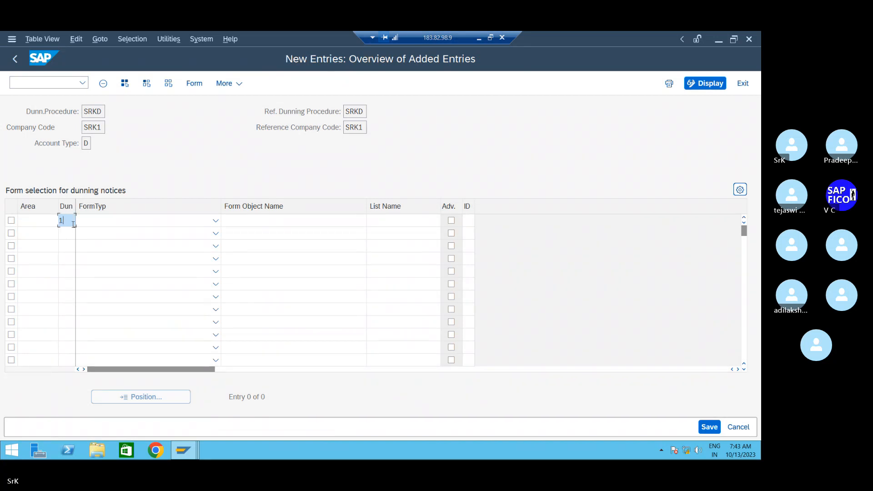
pyautogui.press('Down')
pyautogui.press('Down')
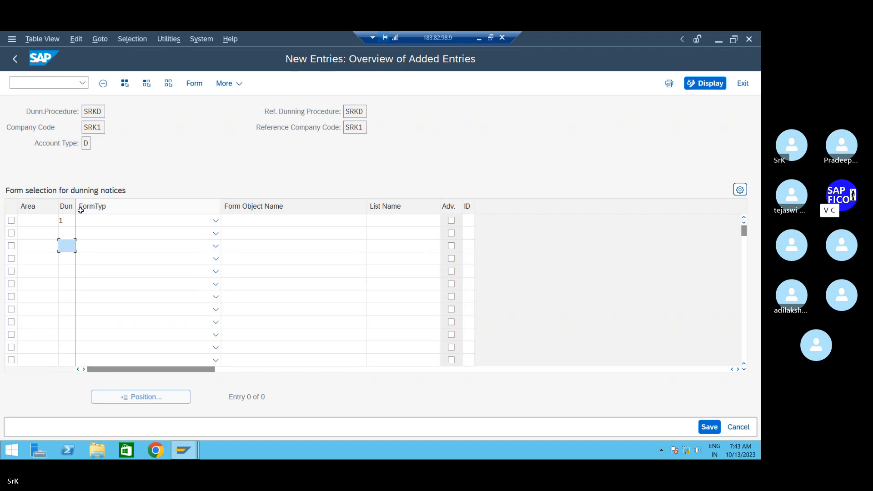
pyautogui.click(69, 234)
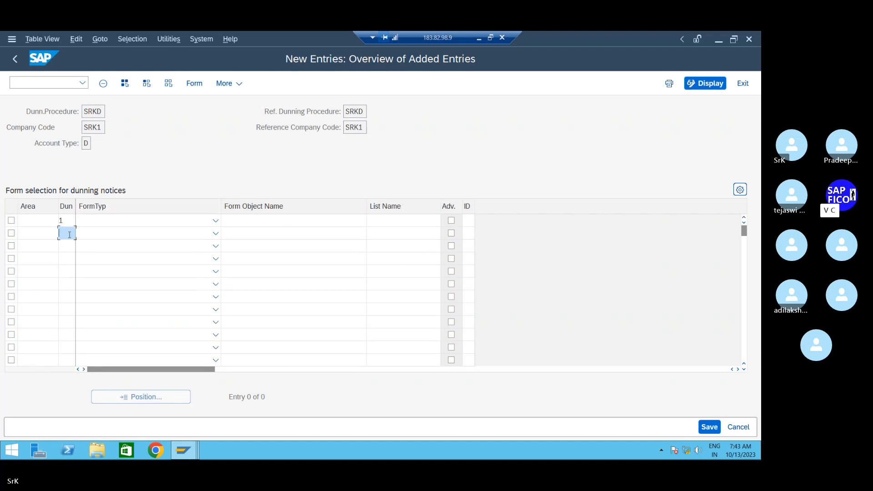
pyautogui.write('2')
pyautogui.press('Down')
pyautogui.write('3')
pyautogui.press('Down')
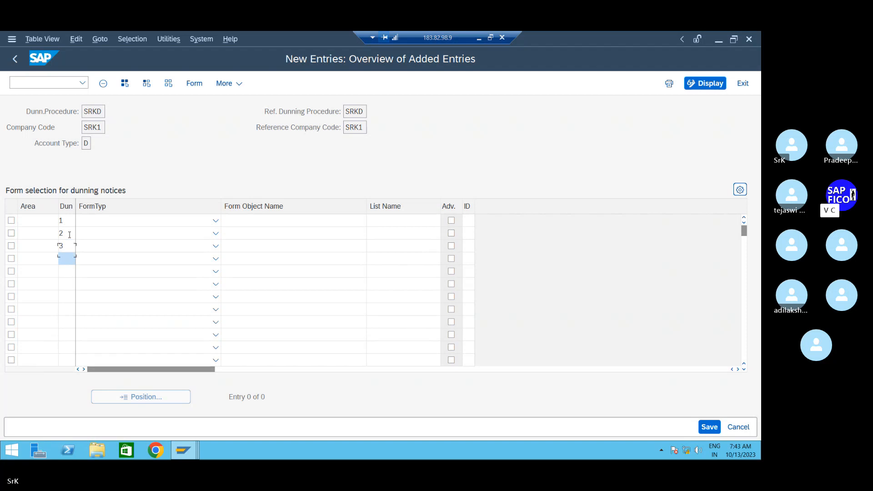
pyautogui.write('4')
# Step: Assign form F150_DUNN_01 to dunning levels 1 and 2, and form F150_DUNN_02 to levels 3 and 4
pyautogui.click(199, 221)
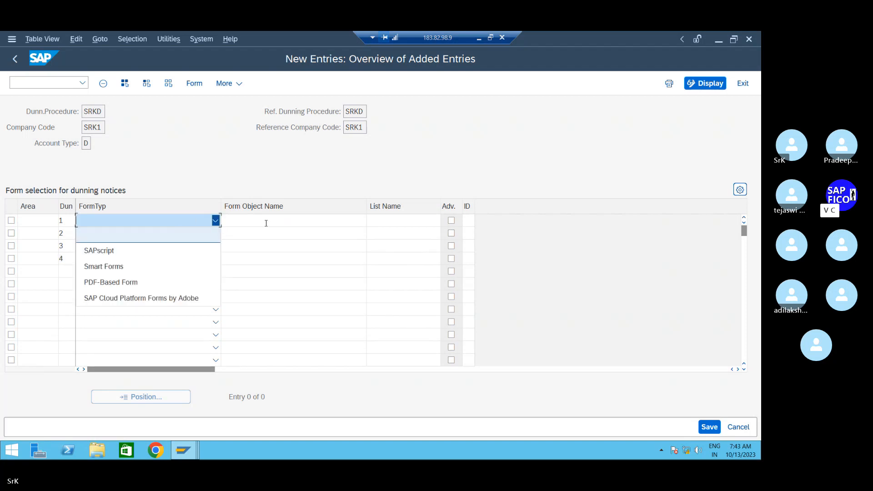
pyautogui.click(266, 223)
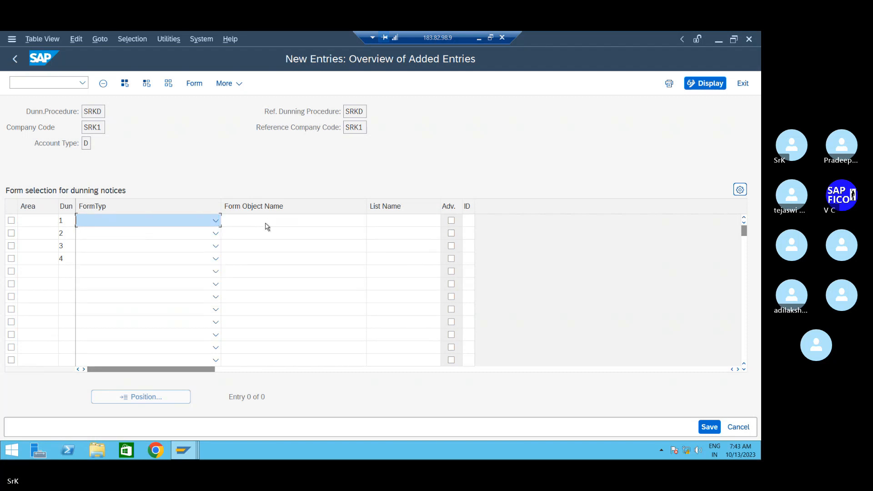
pyautogui.click(283, 220)
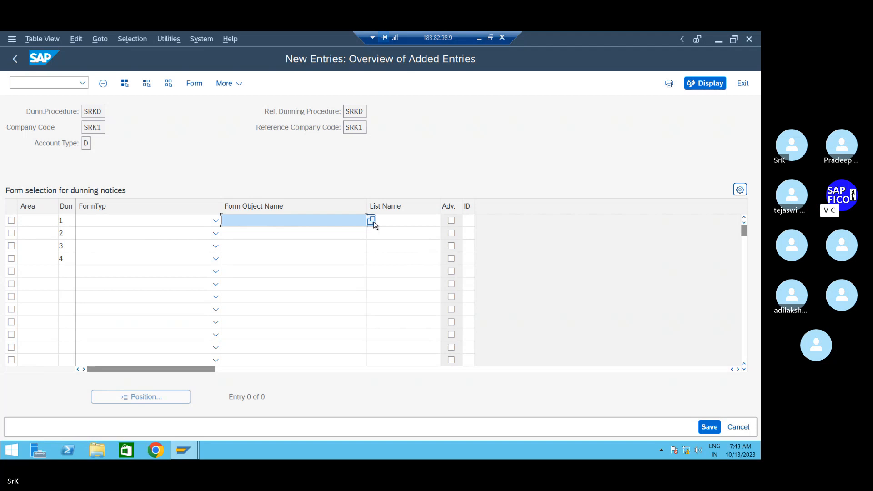
pyautogui.click(278, 219)
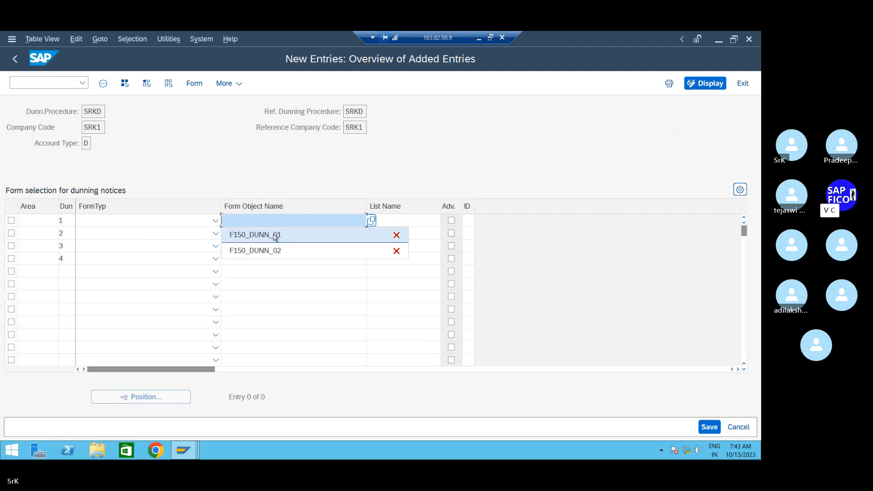
pyautogui.click(275, 238)
pyautogui.doubleClick(267, 232)
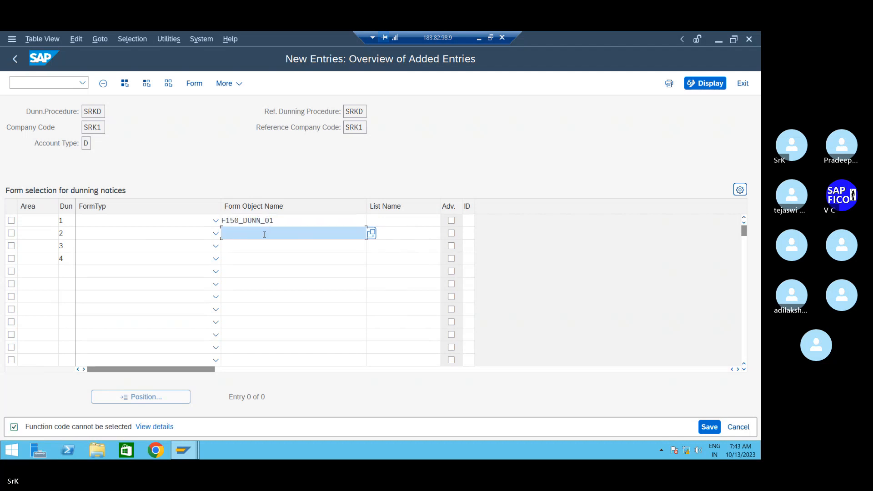
pyautogui.click(255, 249)
pyautogui.doubleClick(256, 252)
pyautogui.click(255, 275)
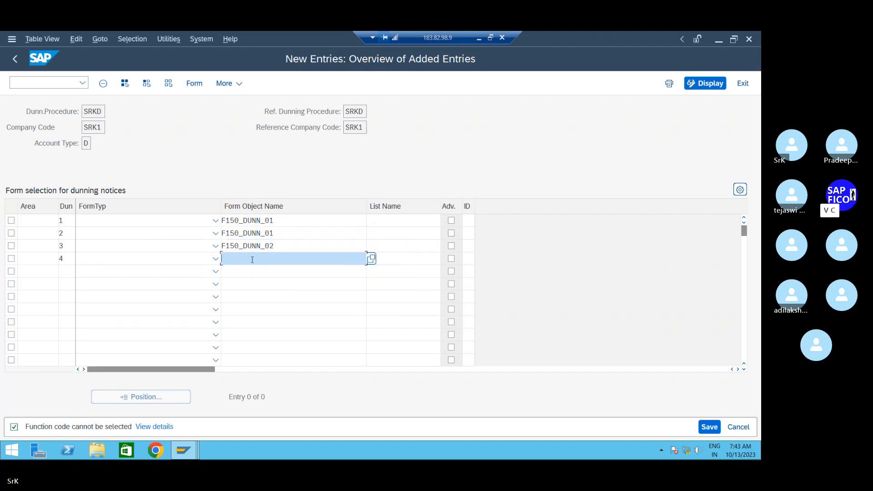
pyautogui.click(253, 288)
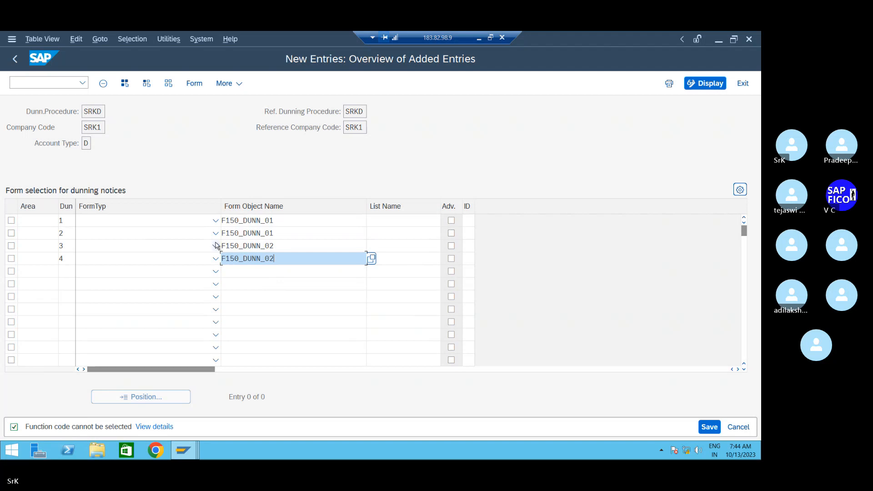
# Step: Save the four form selection entries without a form type, using the proposed customizing request
pyautogui.press('Return')
pyautogui.press('Return')
pyautogui.press('Return')
pyautogui.press('Return')
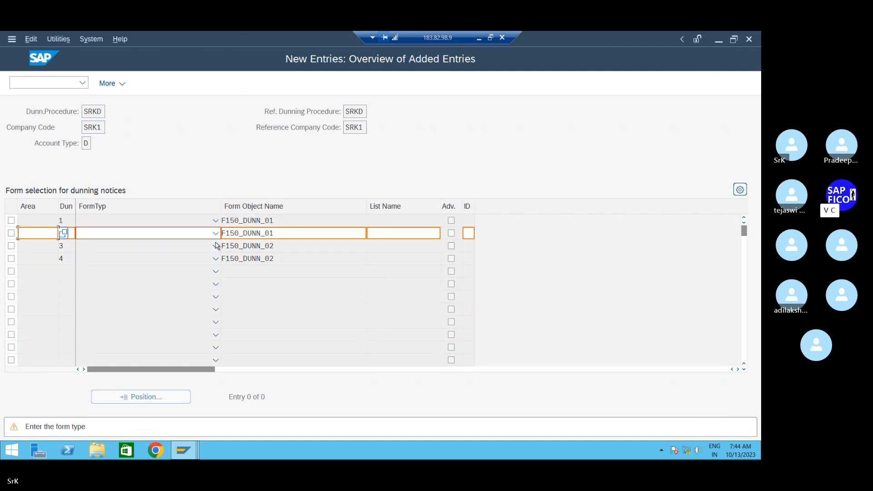
pyautogui.press('Return')
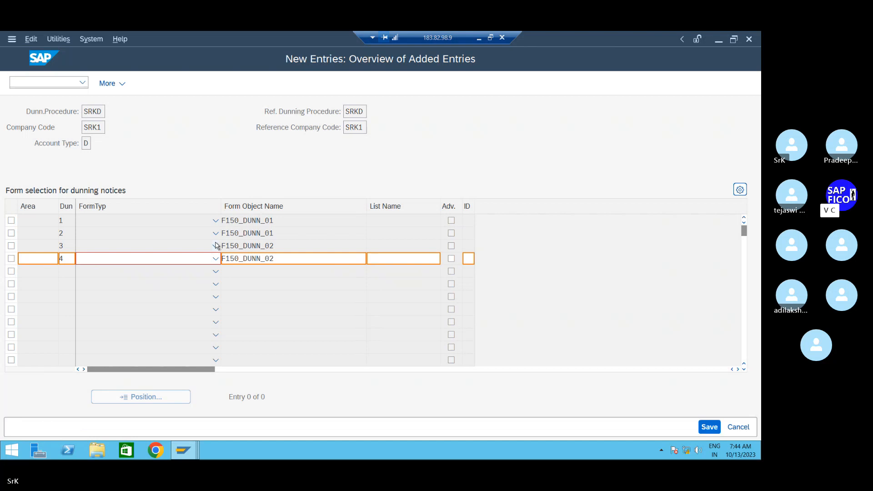
pyautogui.click(708, 428)
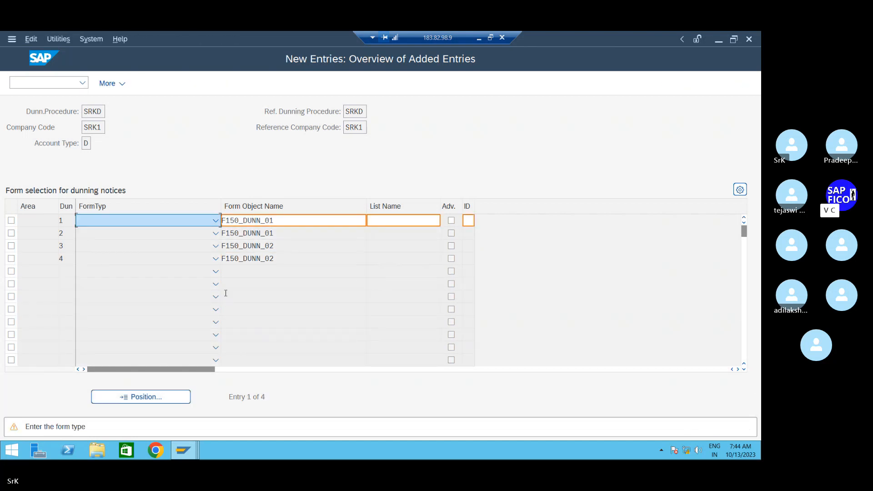
pyautogui.press('Return')
pyautogui.press('Return')
pyautogui.press('Return')
pyautogui.hotkey('ctrl', 's')
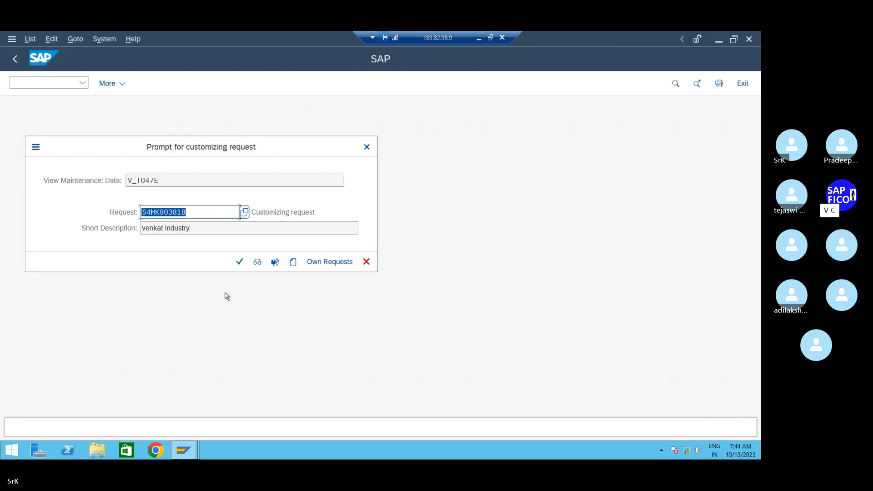
pyautogui.click(239, 262)
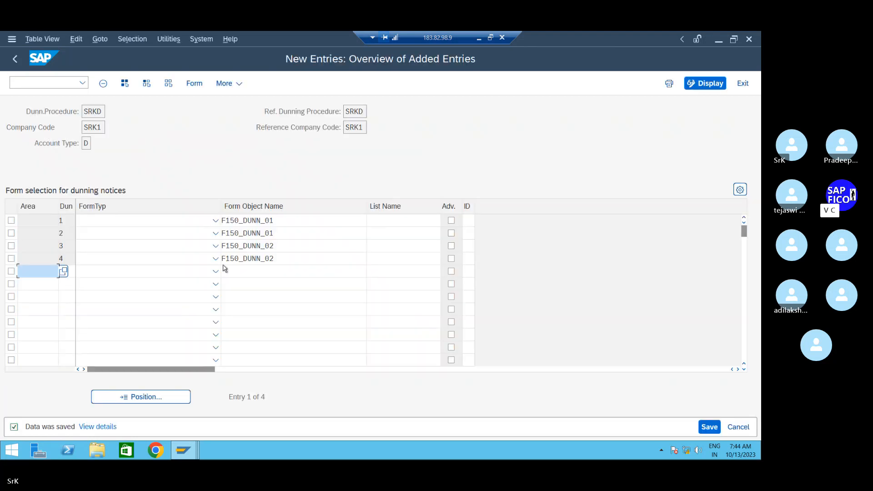
# Step: Save the form selection entries once more, accepting the missing form type for each dunning level
pyautogui.click(709, 427)
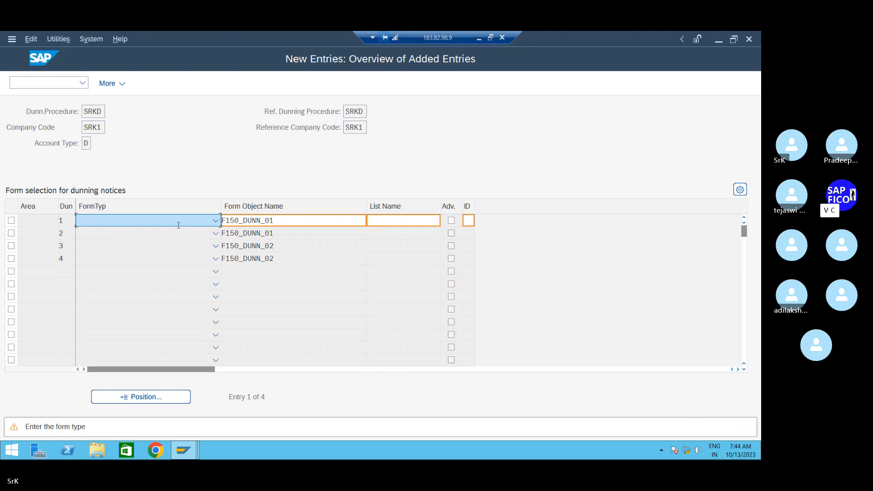
pyautogui.press('Return')
pyautogui.press('Return')
pyautogui.press('Return')
pyautogui.press('Return')
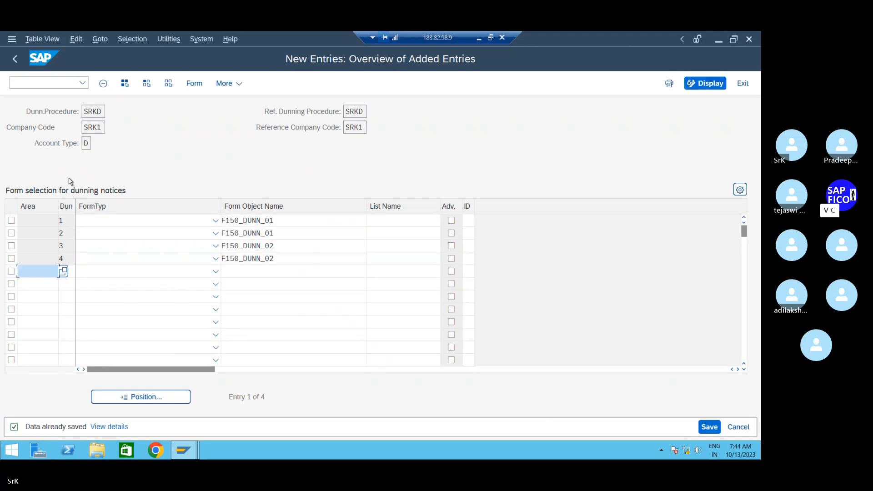
# Step: Leave the form selection for dunning notices and return to the overview of procedure SRKD, accepting the blank form types
pyautogui.click(17, 59)
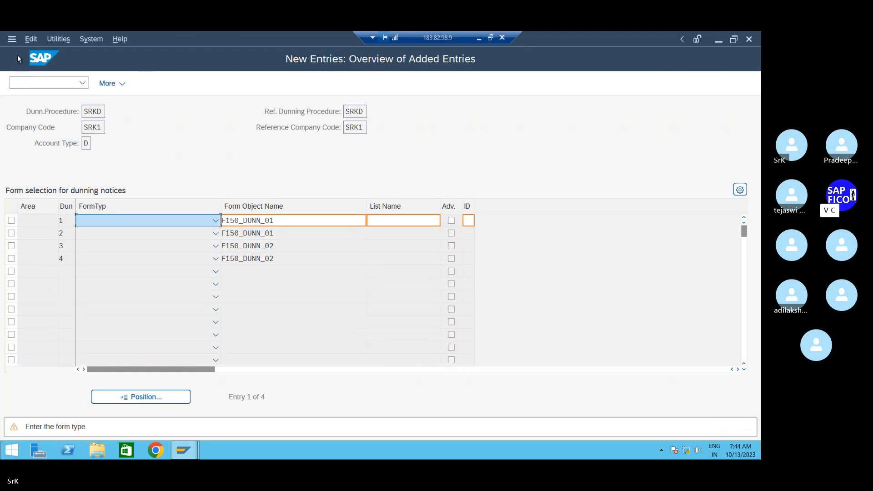
pyautogui.press('Return')
pyautogui.press('Return')
pyautogui.press('Return')
pyautogui.press('Return')
pyautogui.click(18, 59)
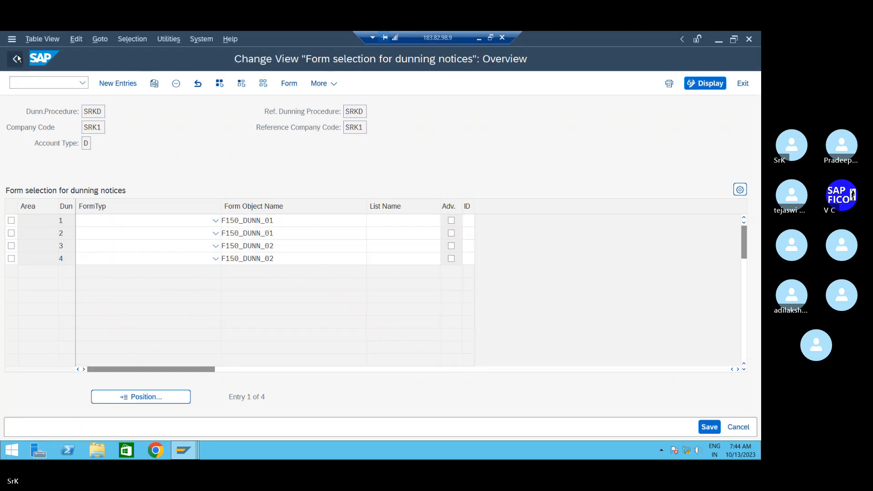
pyautogui.press('Return')
pyautogui.press('Return')
pyautogui.press('Return')
pyautogui.press('Return')
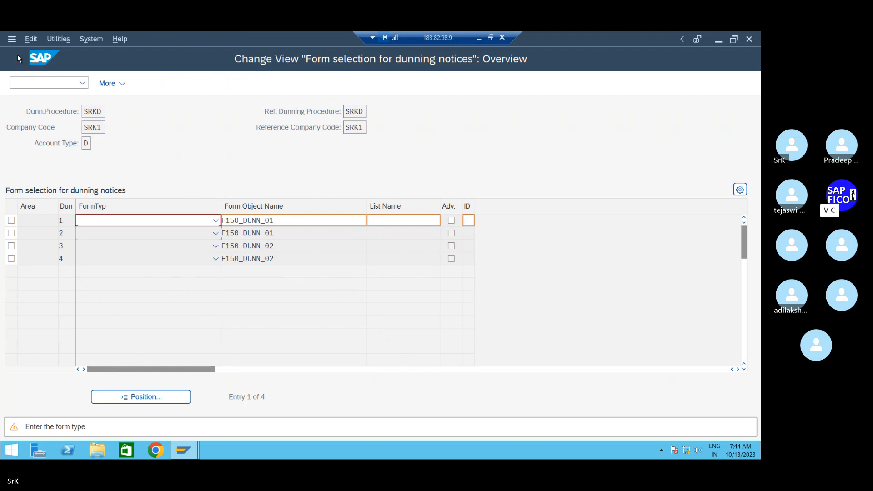
pyautogui.press('Return')
pyautogui.click(18, 58)
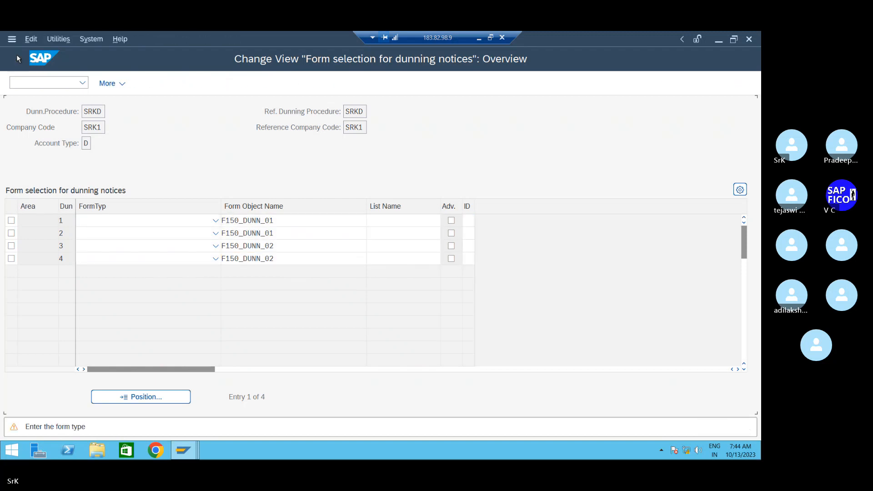
pyautogui.press('Return')
pyautogui.press('Return')
pyautogui.press('Return')
pyautogui.press('Return')
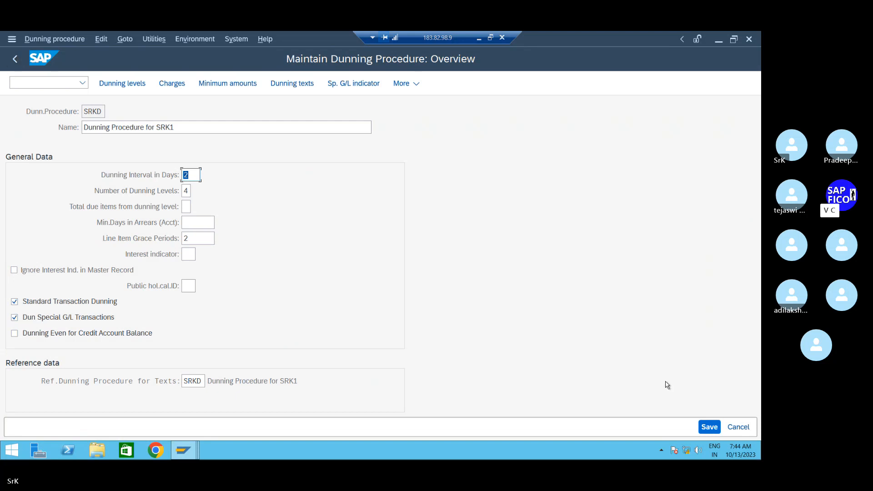
# Step: Save dunning procedure SRKD under the proposed customizing request and reopen it for maintenance
pyautogui.click(709, 427)
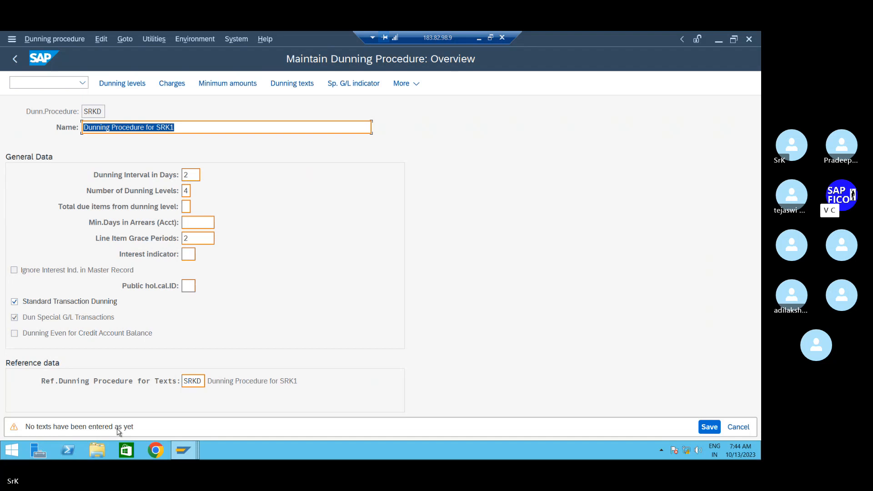
pyautogui.press('Return')
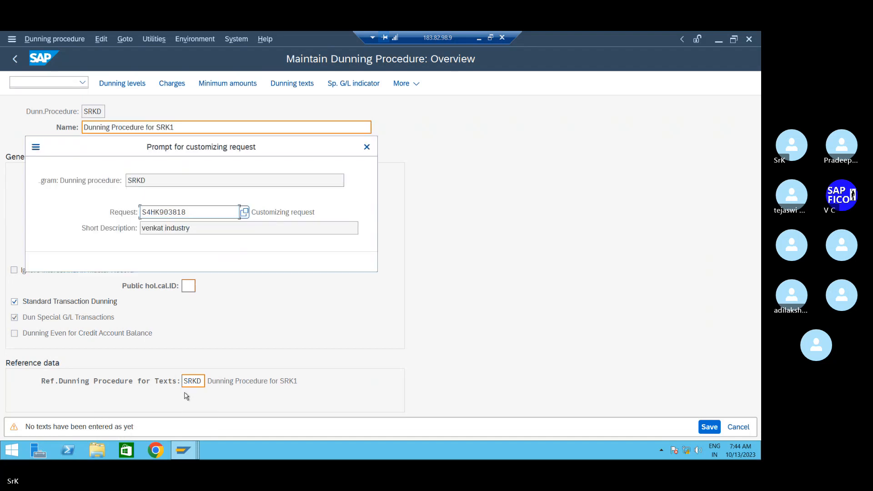
pyautogui.press('Return')
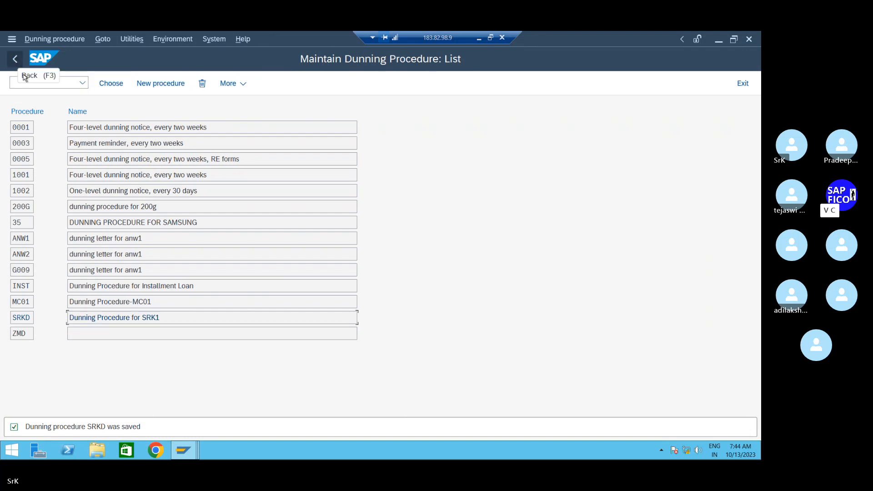
pyautogui.doubleClick(99, 317)
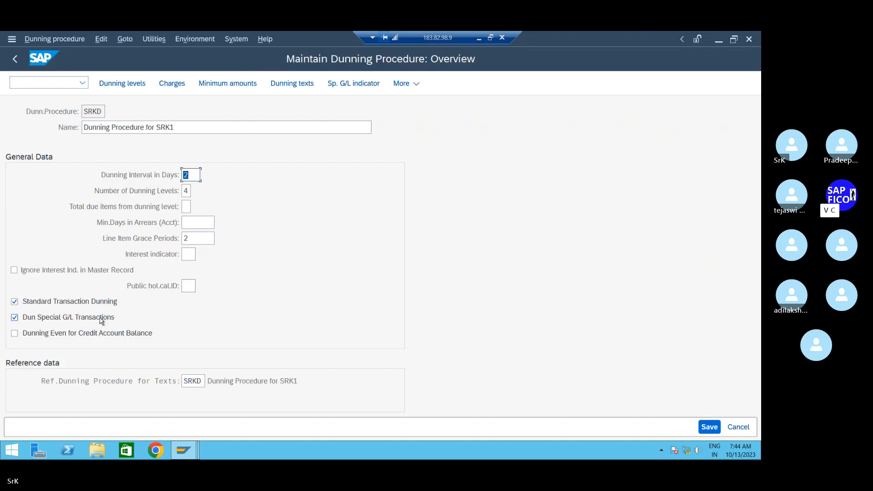
# Step: Review the standard customer form selection for company code SRK1 in procedure SRKD and return to the main menu
pyautogui.click(306, 88)
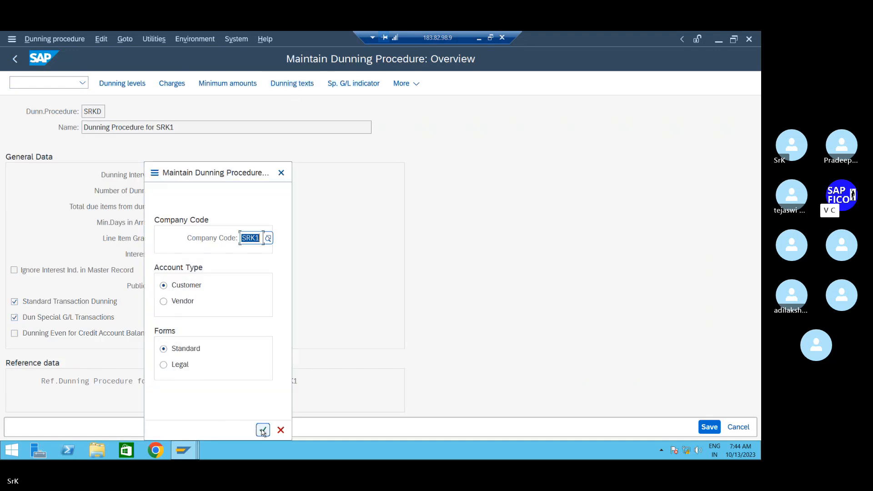
pyautogui.click(263, 430)
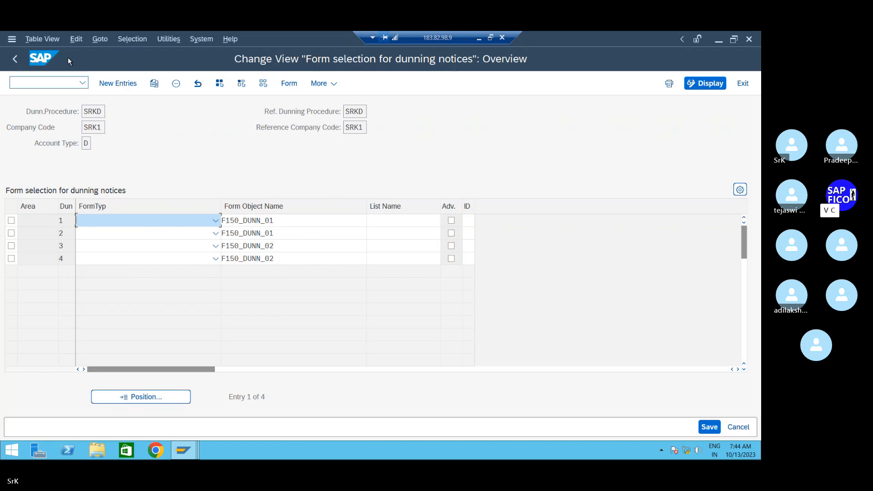
pyautogui.click(61, 82)
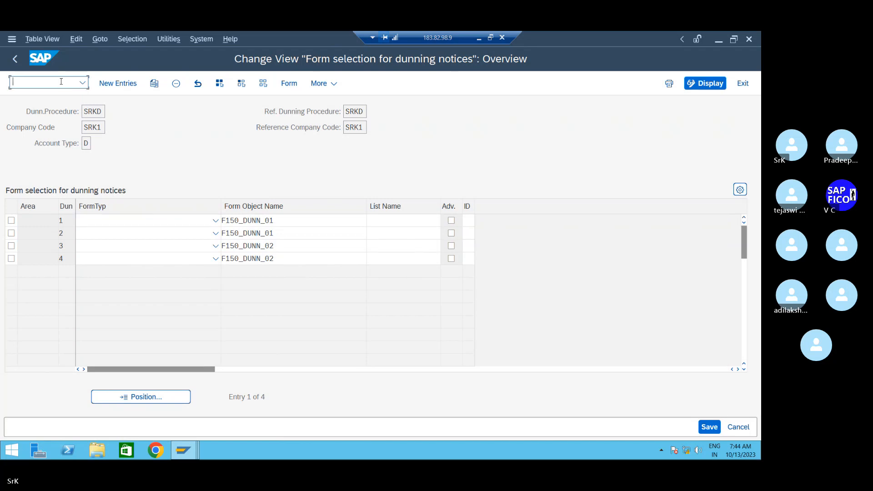
pyautogui.press('Return')
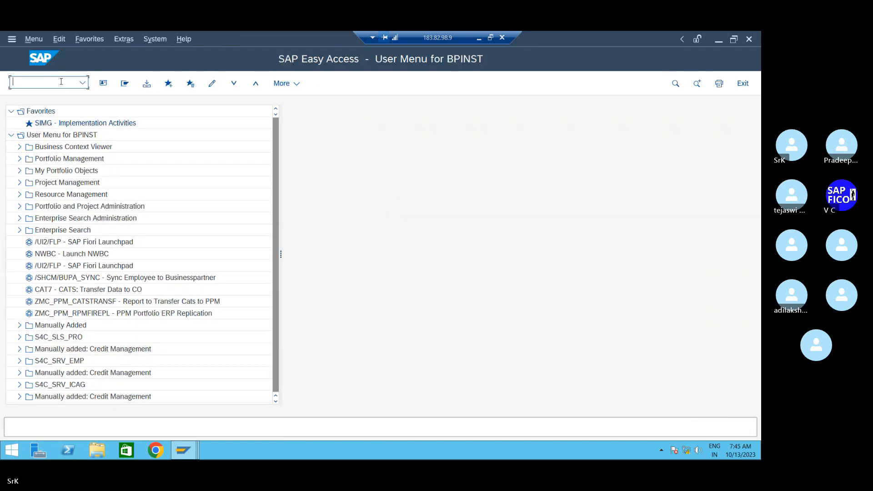
# Step: Open F150 and check the parameters, additional log and lock message details of dunning run 18.10.2023 SRK1
pyautogui.write('f150')
pyautogui.press('Return')
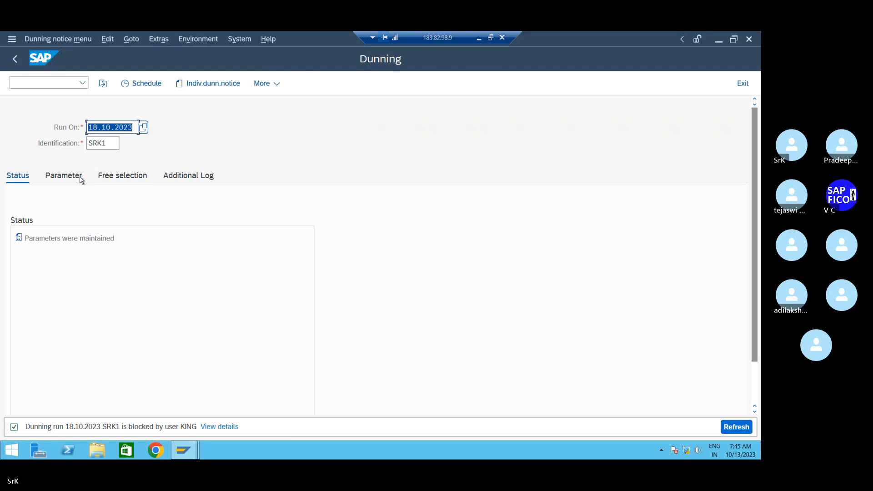
pyautogui.click(61, 180)
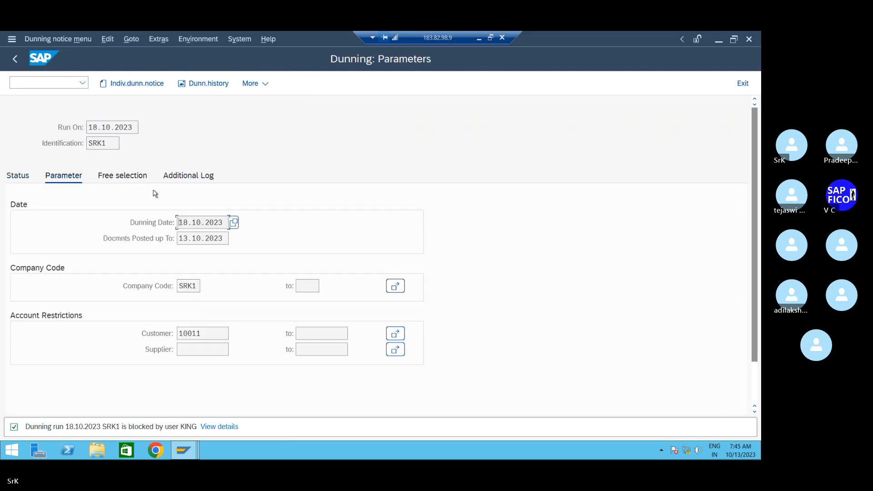
pyautogui.click(175, 181)
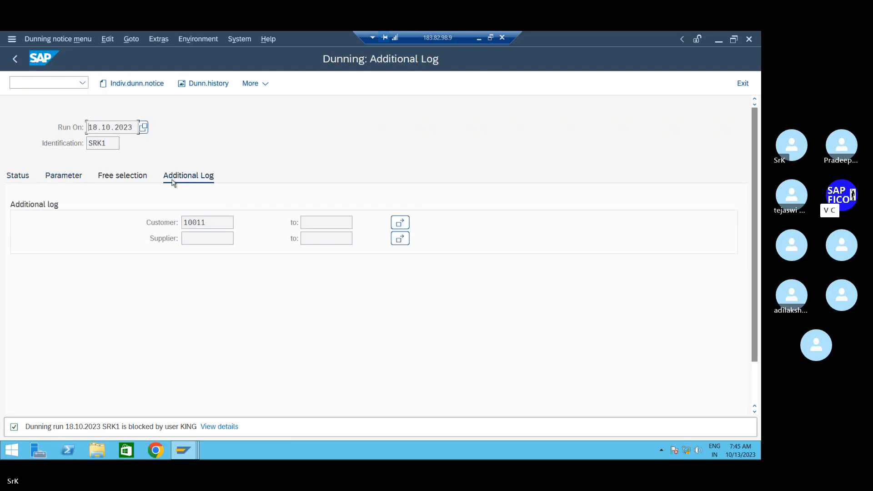
pyautogui.click(218, 427)
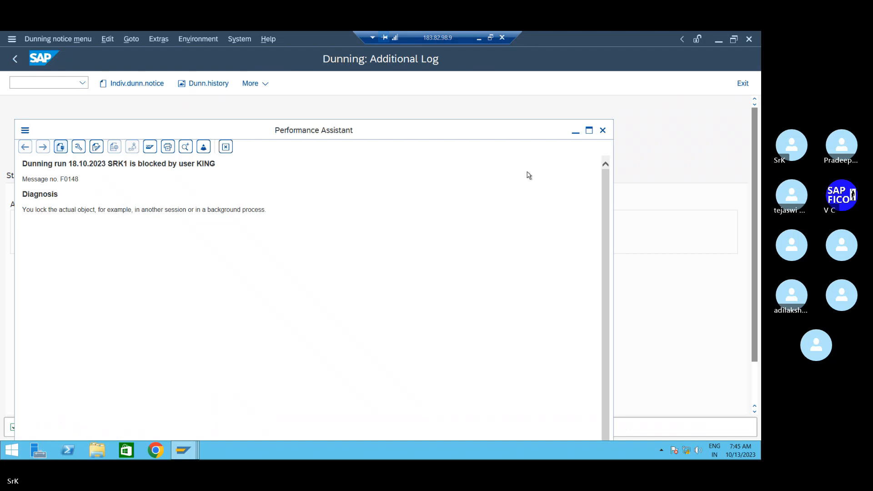
pyautogui.click(603, 130)
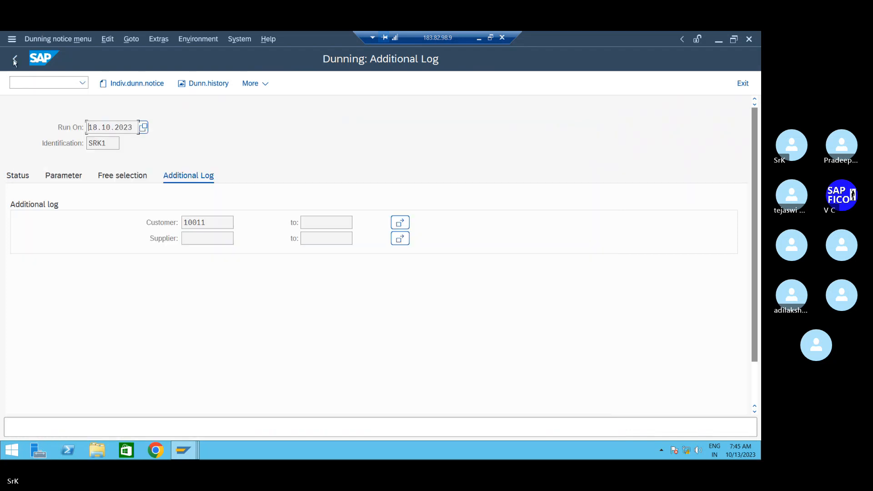
# Step: Leave the dunning run and delete all of the prefilled user's lock entries in client 100 with transaction SM12
pyautogui.click(27, 84)
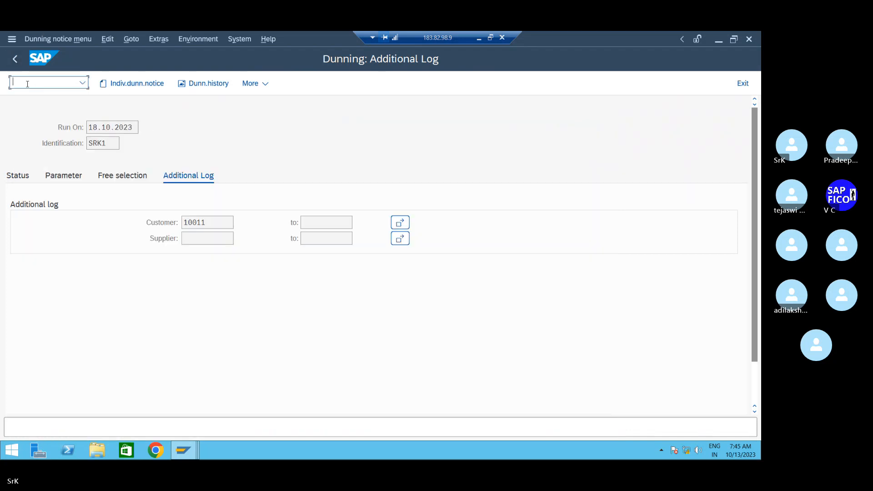
pyautogui.write('/n')
pyautogui.press('Return')
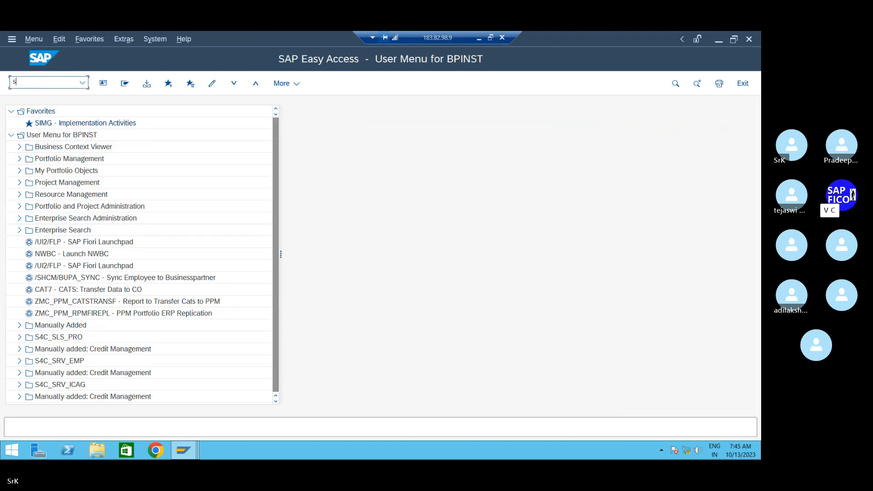
pyautogui.write('sm12')
pyautogui.press('Return')
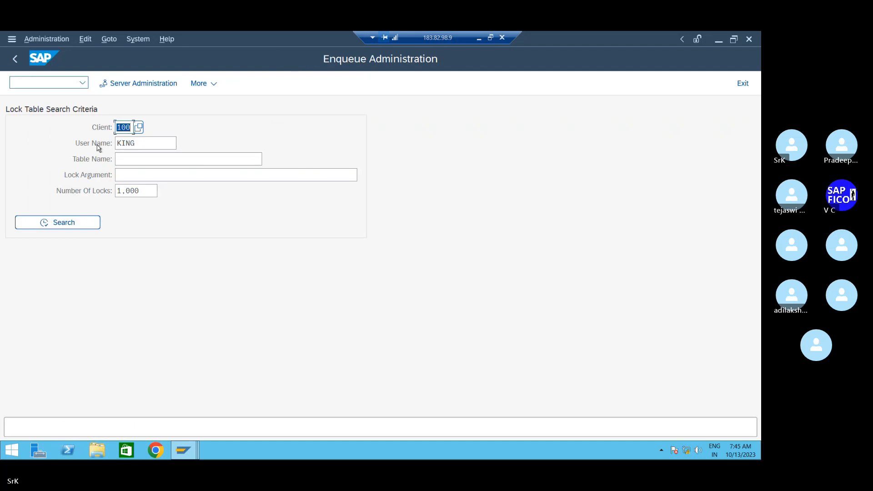
pyautogui.click(57, 223)
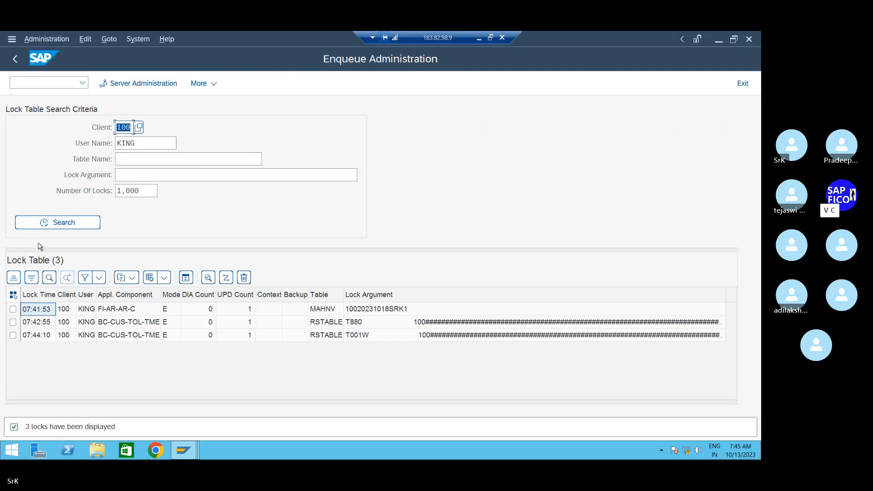
pyautogui.click(13, 294)
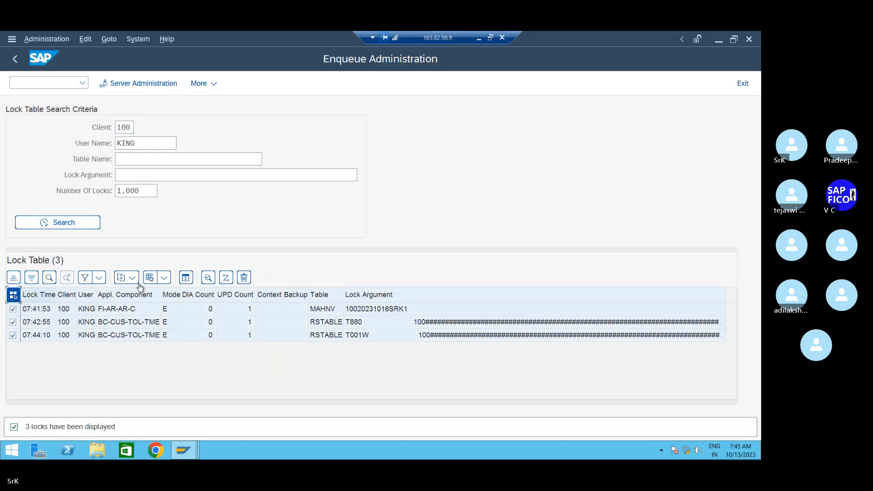
pyautogui.click(245, 277)
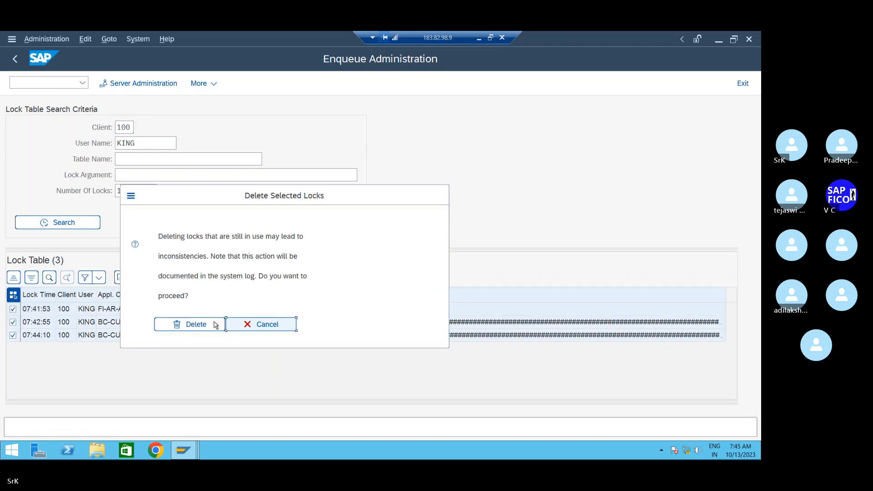
pyautogui.click(200, 323)
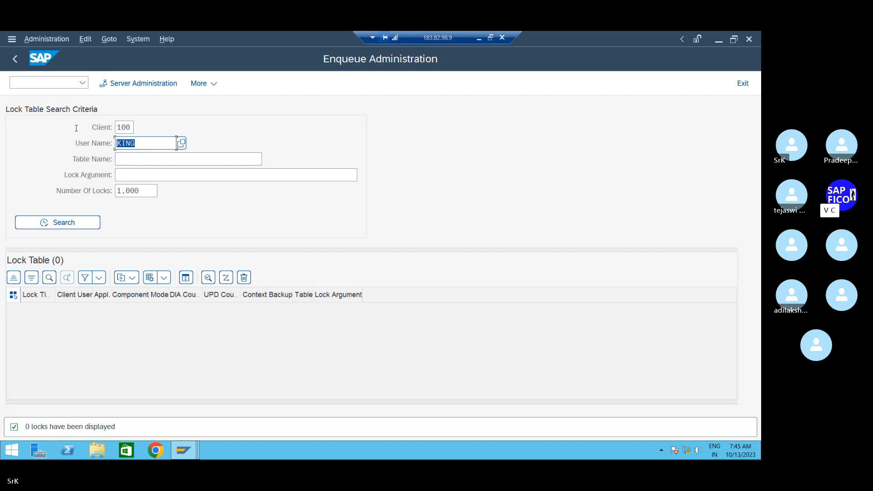
# Step: Clear the user name filter, delete all remaining lock entries in client 100, recheck the lock table and leave lock administration
pyautogui.press('Delete')
pyautogui.click(40, 224)
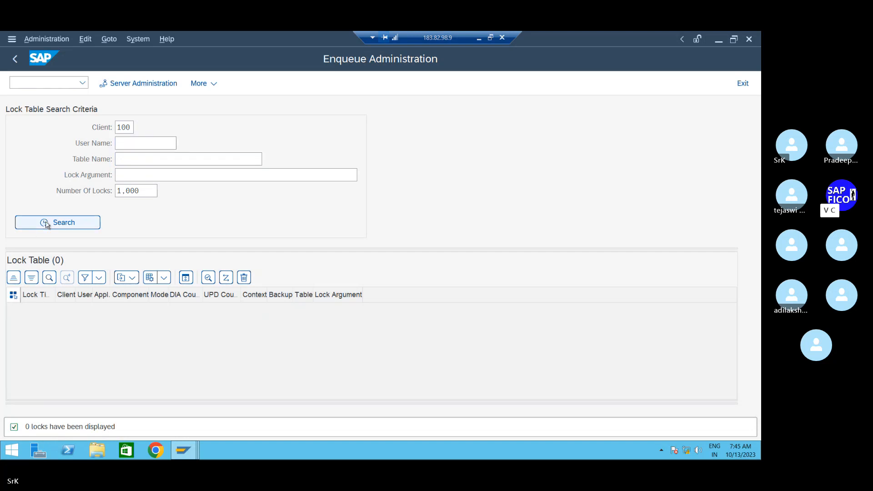
pyautogui.click(13, 294)
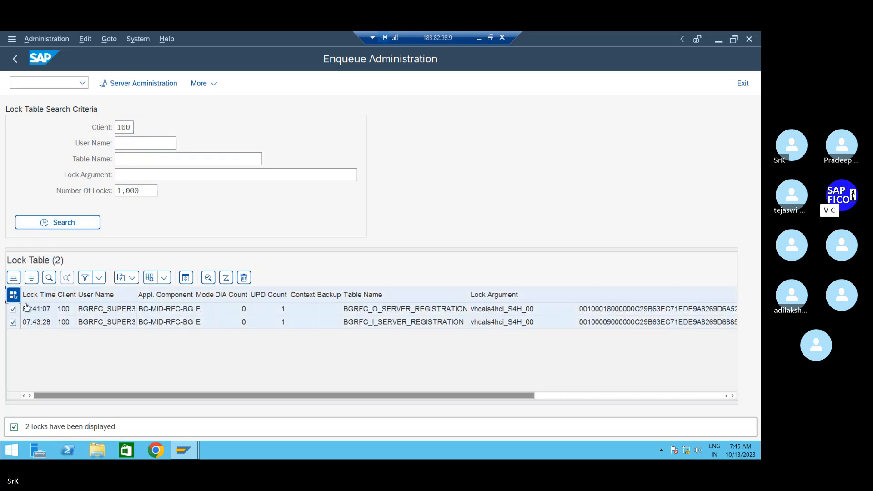
pyautogui.click(244, 278)
pyautogui.click(195, 324)
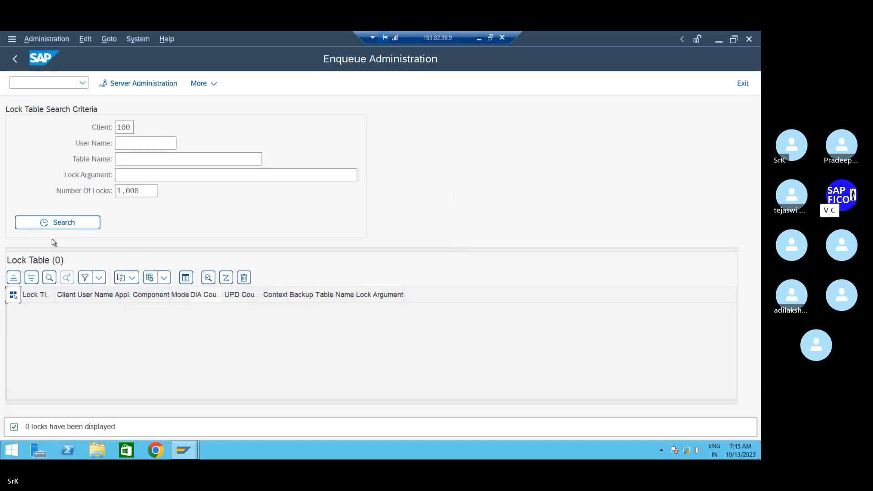
pyautogui.click(61, 223)
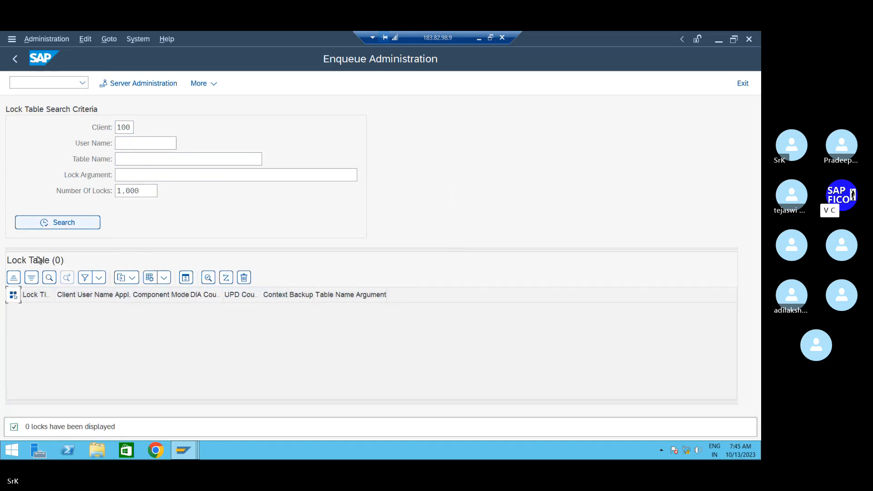
pyautogui.click(14, 294)
pyautogui.click(15, 60)
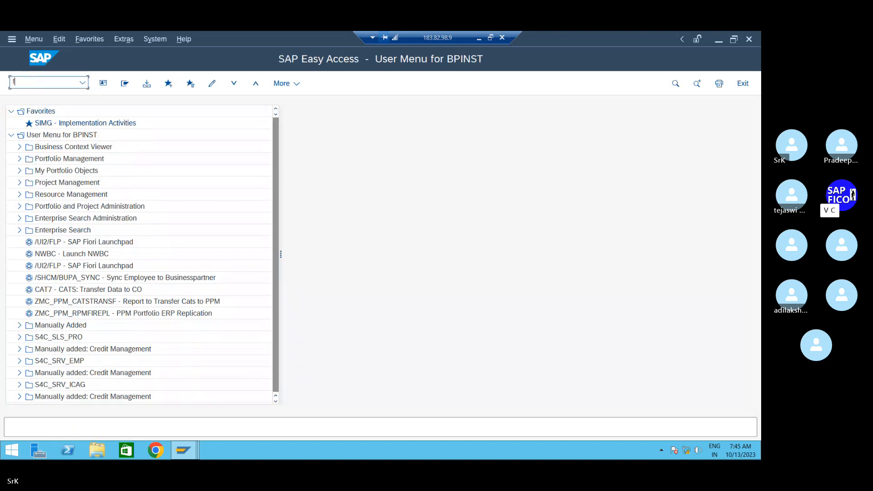
# Step: Reopen F150, check the parameters of dunning run 18.10.2023 SRK1 and return to its status
pyautogui.write('f150')
pyautogui.press('Return')
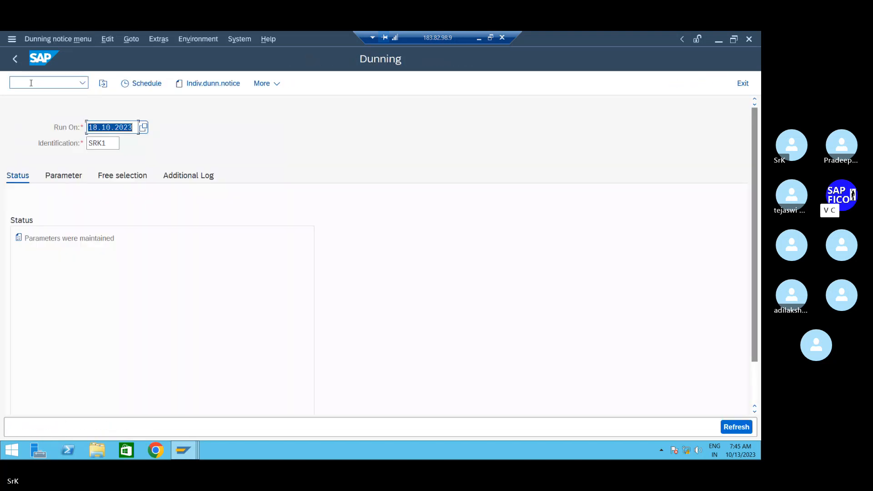
pyautogui.click(64, 173)
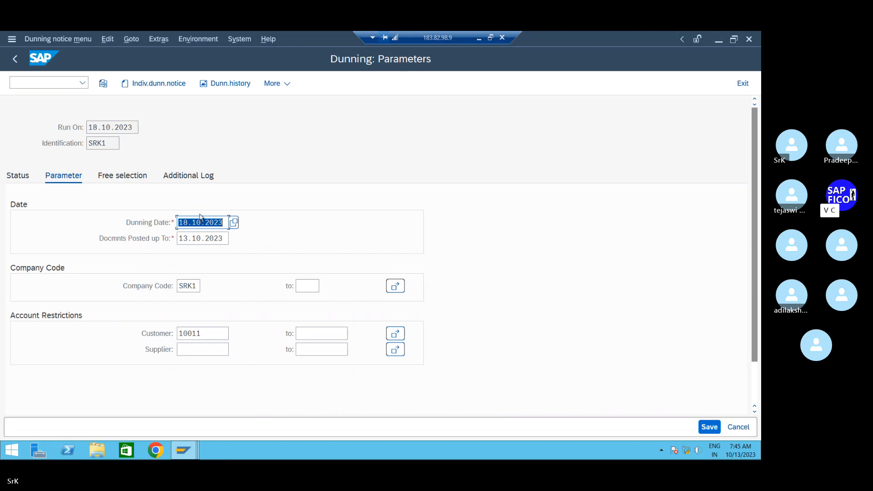
pyautogui.click(25, 177)
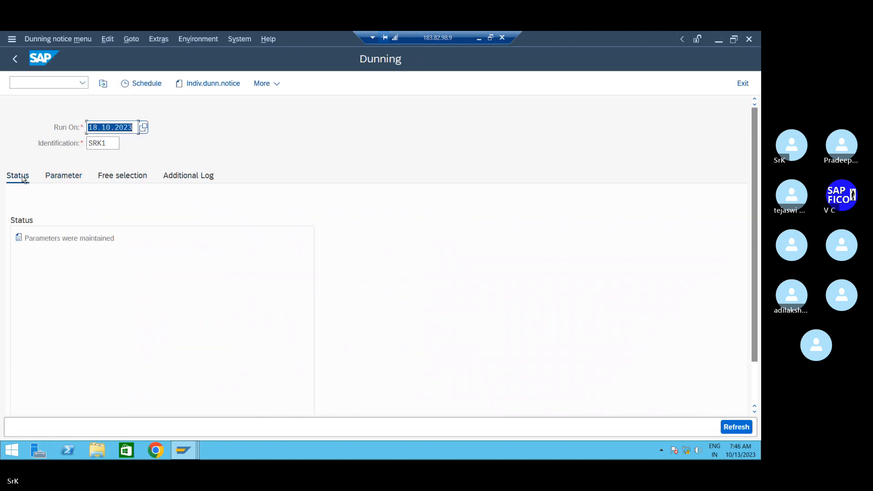
# Step: Schedule the dunning selection to start immediately, without printing alongside it, and refresh the run status
pyautogui.click(147, 84)
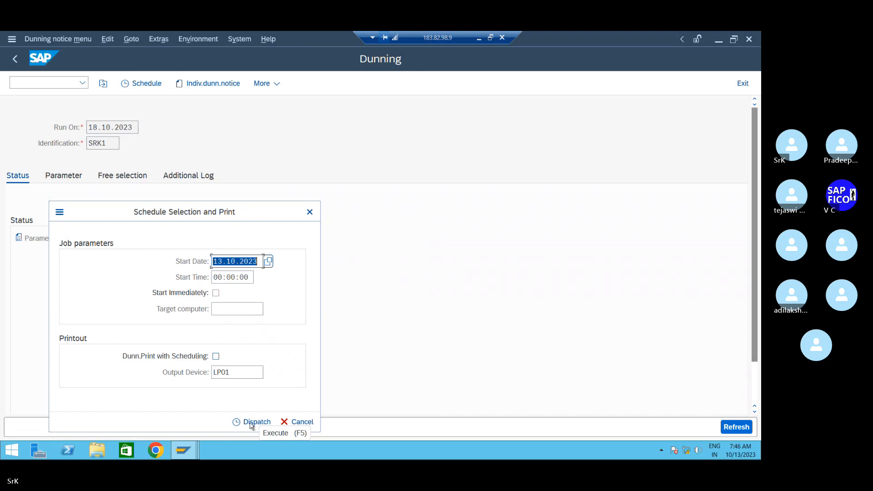
pyautogui.click(216, 293)
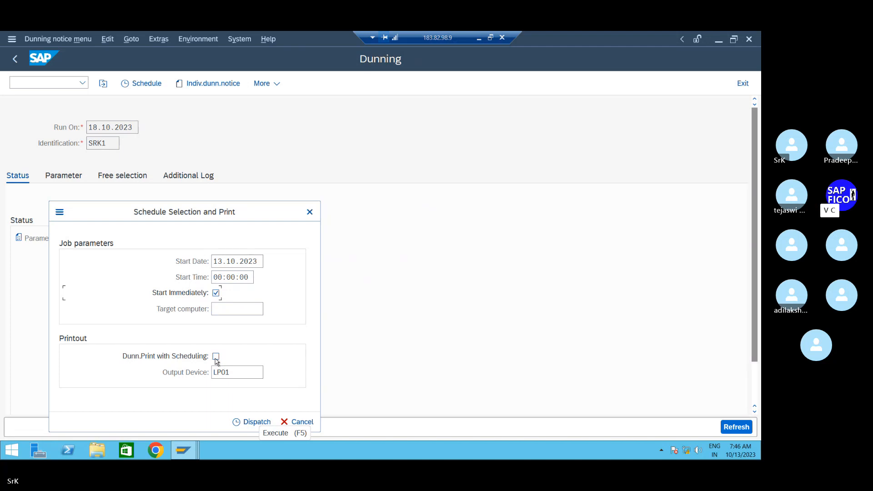
pyautogui.click(253, 422)
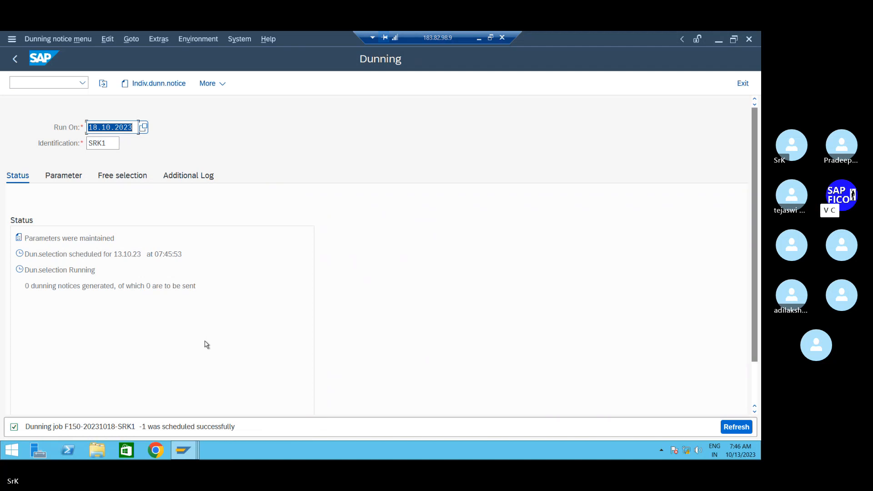
pyautogui.press('Return')
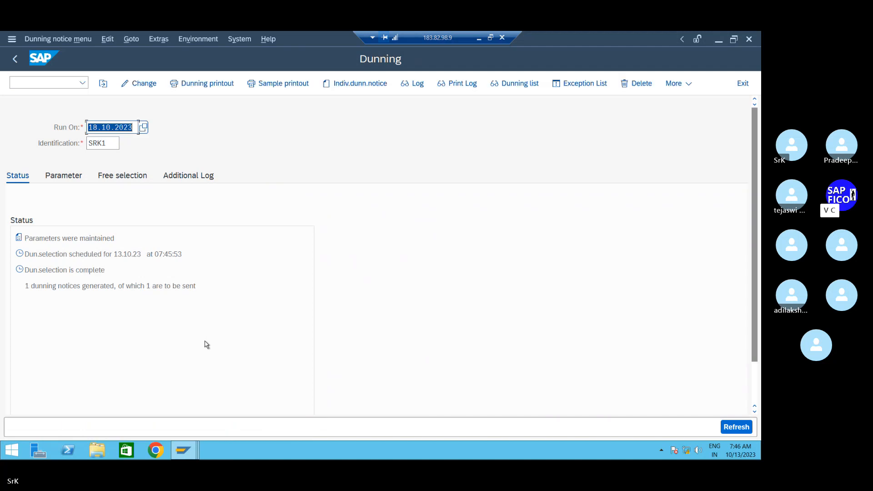
# Step: Schedule the dunning printout to start immediately on output device LP01 and refresh the run status
pyautogui.click(211, 91)
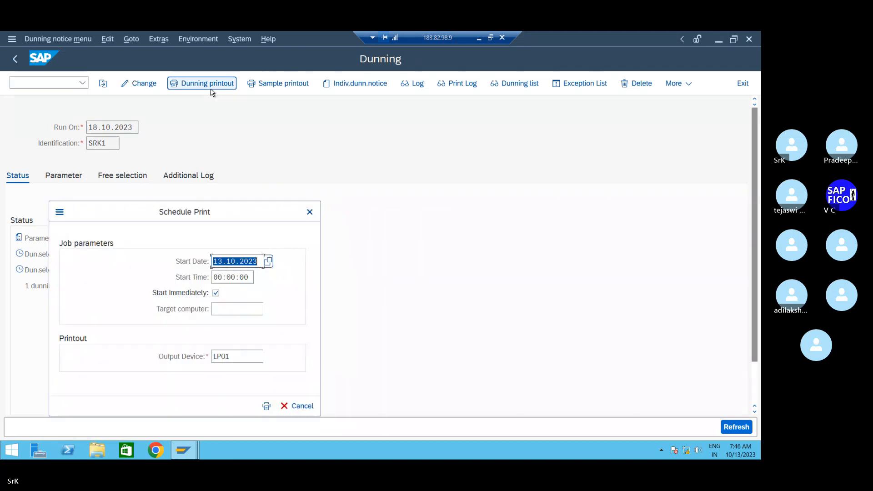
pyautogui.click(267, 407)
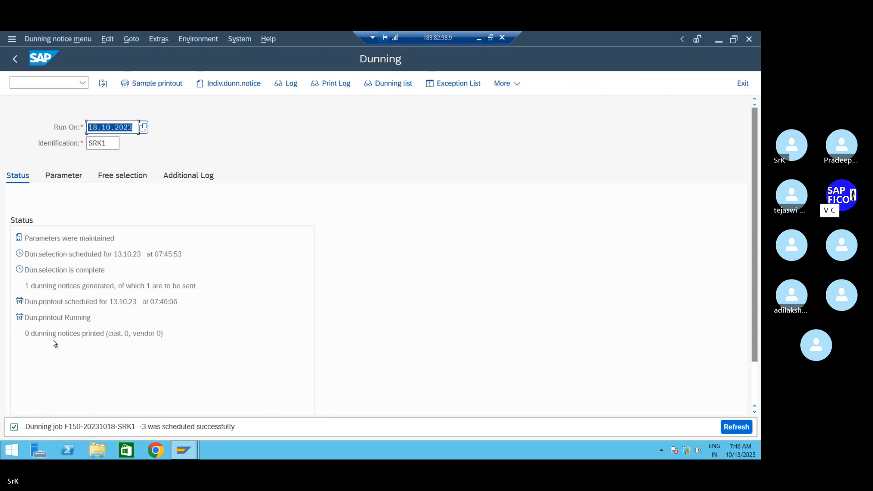
pyautogui.press('Return')
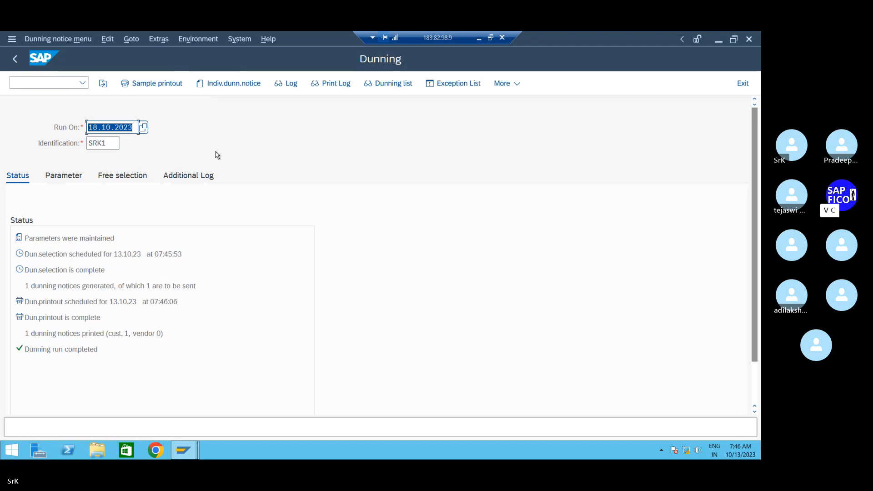
# Step: Compare the open dunning sessions, return to the completed run and display its dunning list with program RFMAHN21 without a variant
pyautogui.click(182, 452)
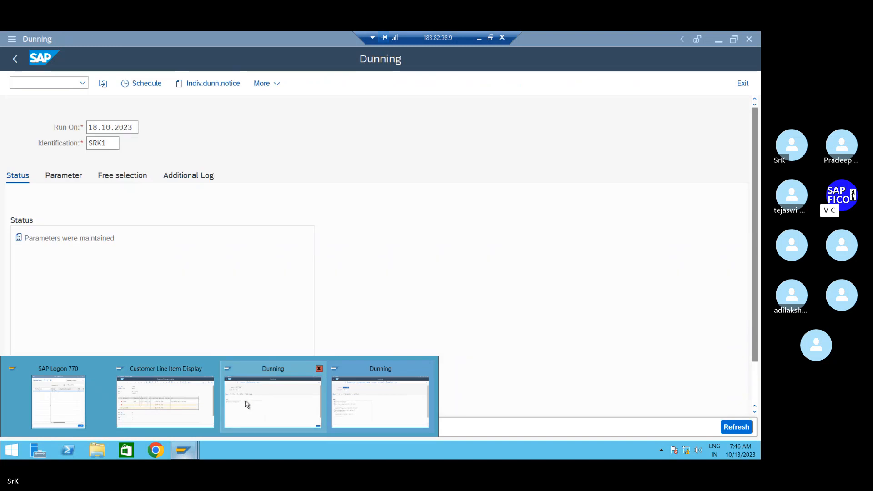
pyautogui.click(385, 398)
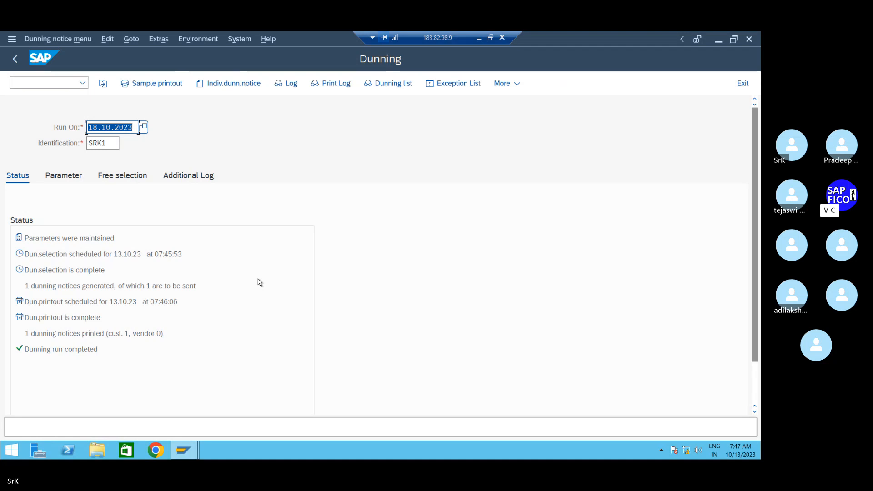
pyautogui.click(387, 84)
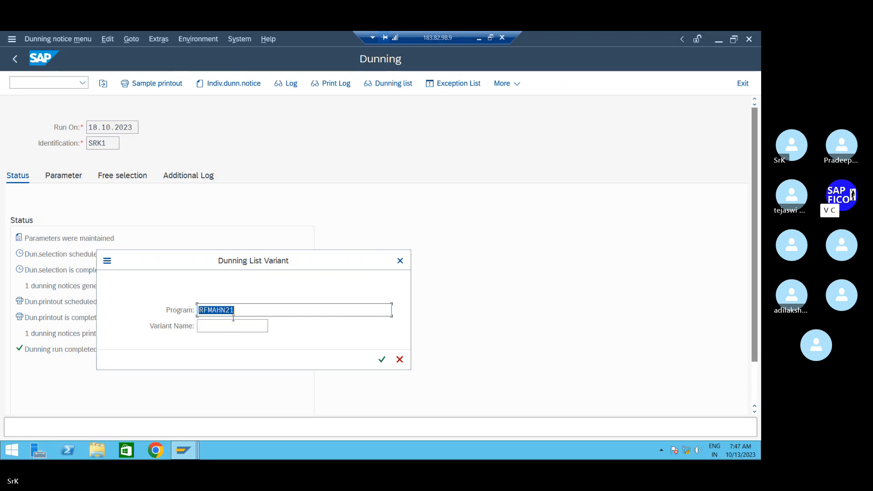
pyautogui.click(381, 360)
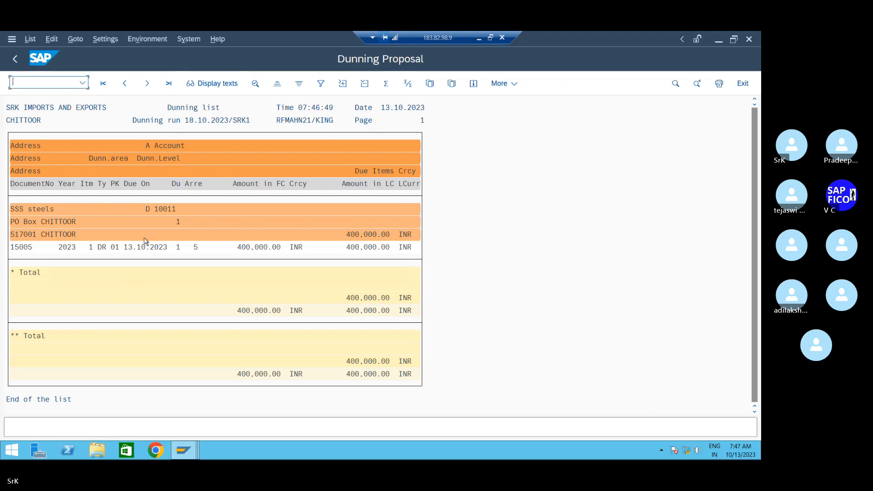
# Step: Return to the dunning run, display its dunning list again with program RFMAHN21 without a variant, and go back to the status
pyautogui.click(14, 59)
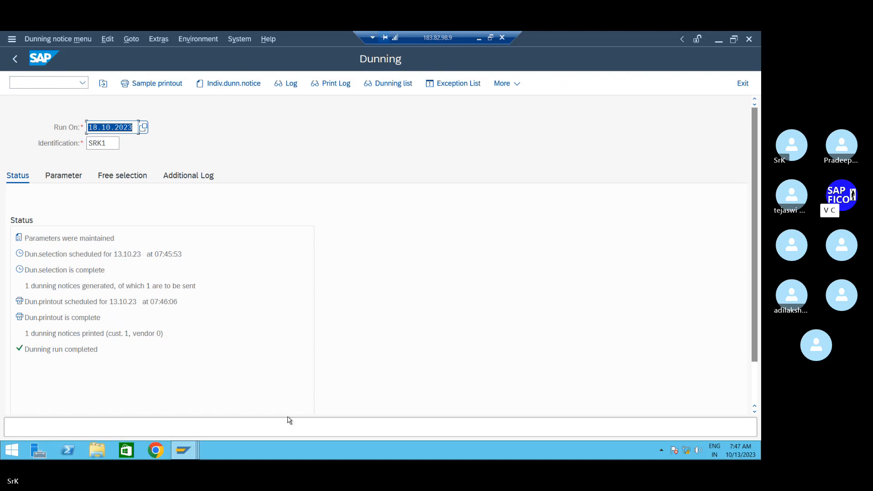
pyautogui.click(387, 85)
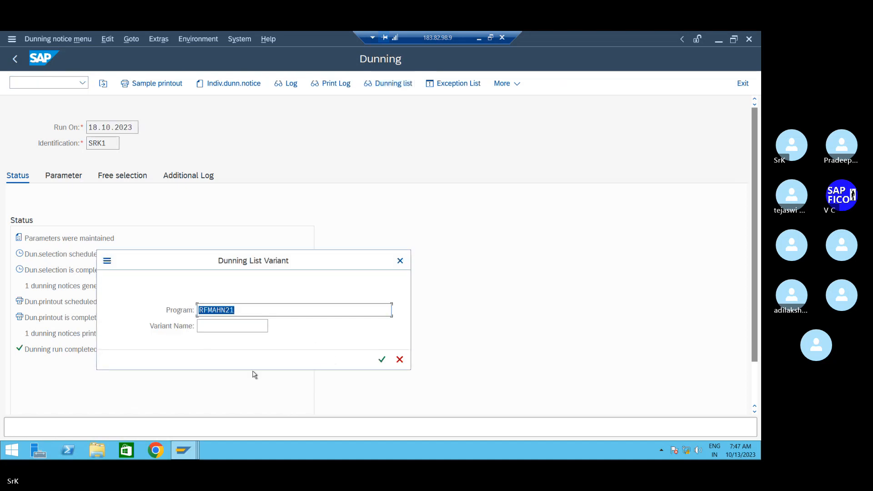
pyautogui.click(380, 362)
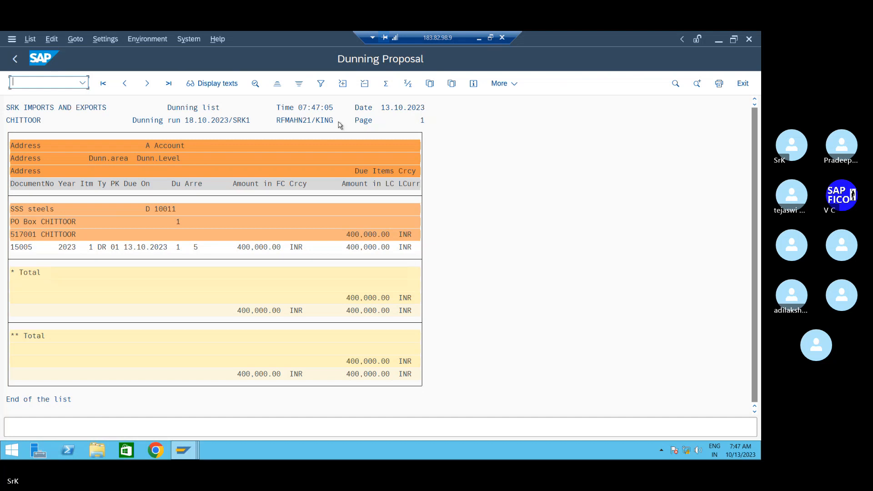
pyautogui.click(15, 58)
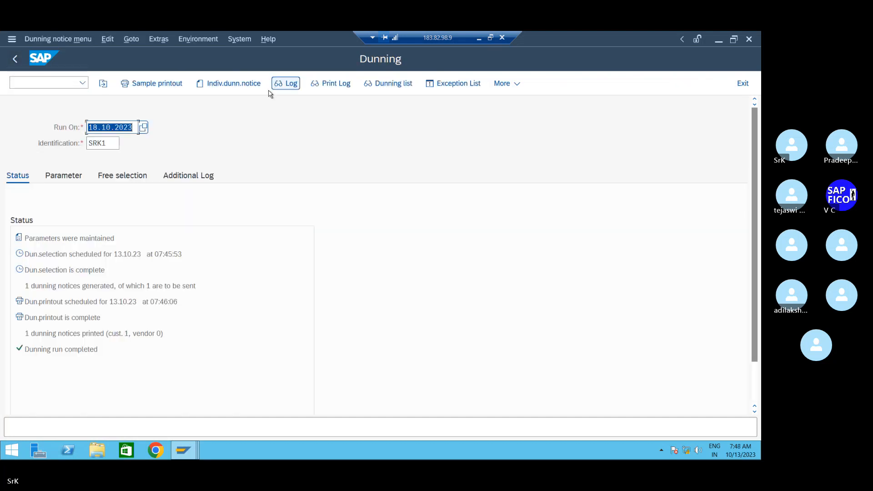
# Step: Set up an individual dunning notice for company code SRK1 with print preview enabled
pyautogui.click(228, 83)
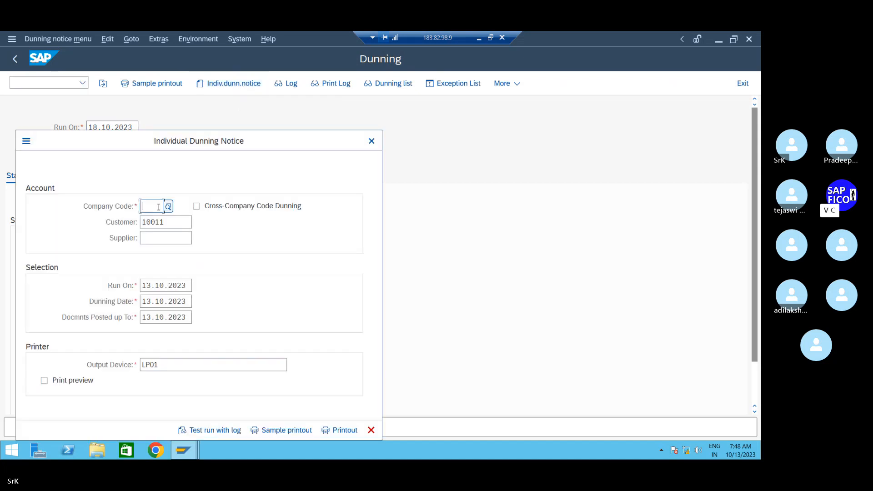
pyautogui.write('srk')
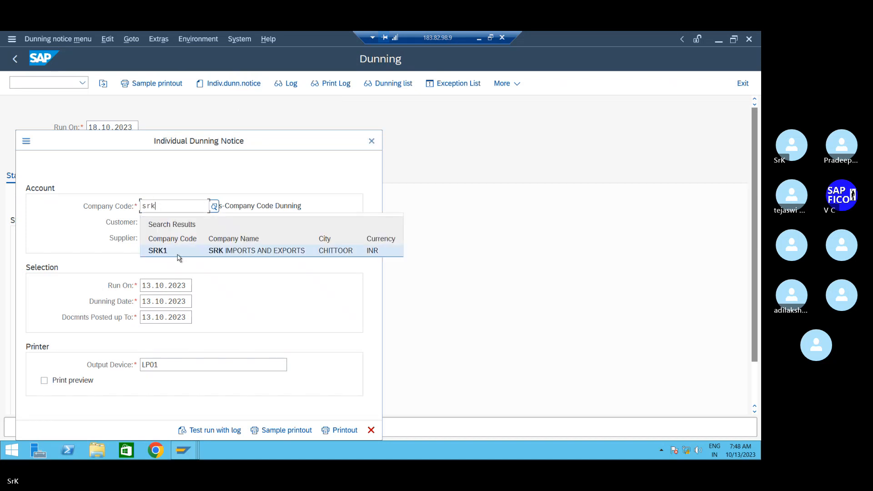
pyautogui.click(179, 256)
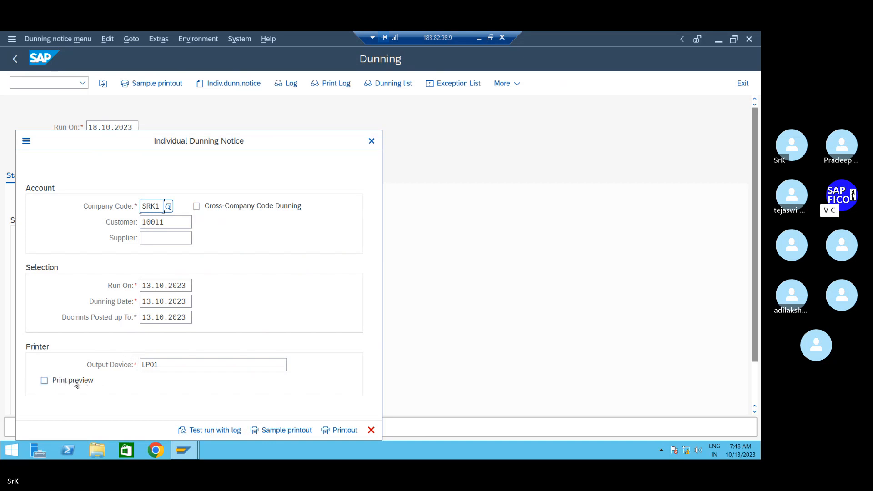
pyautogui.click(49, 382)
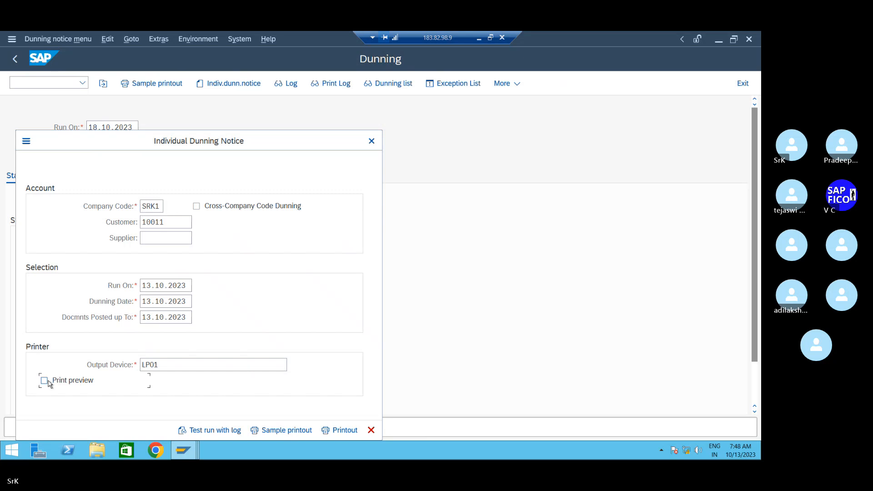
# Step: Run a sample printout and a test run with log for the individual dunning notice, reviewing the dunning data of each
pyautogui.click(293, 431)
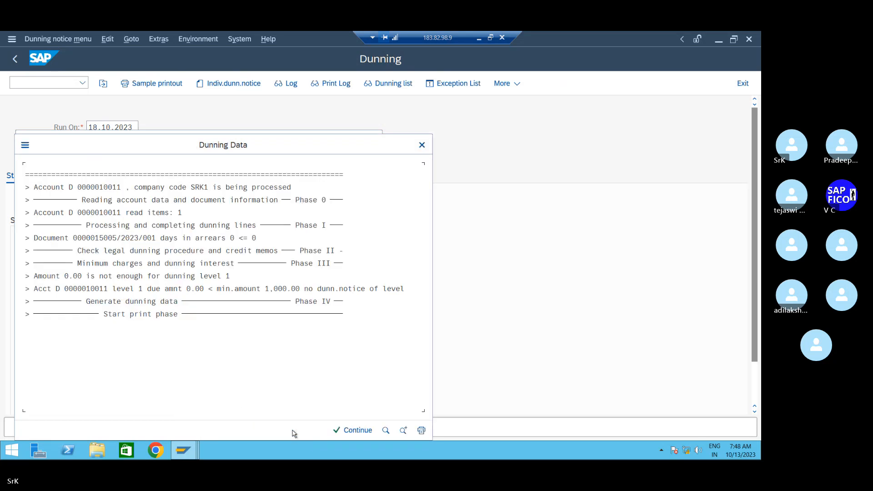
pyautogui.moveTo(289, 146); pyautogui.dragTo(328, 78)
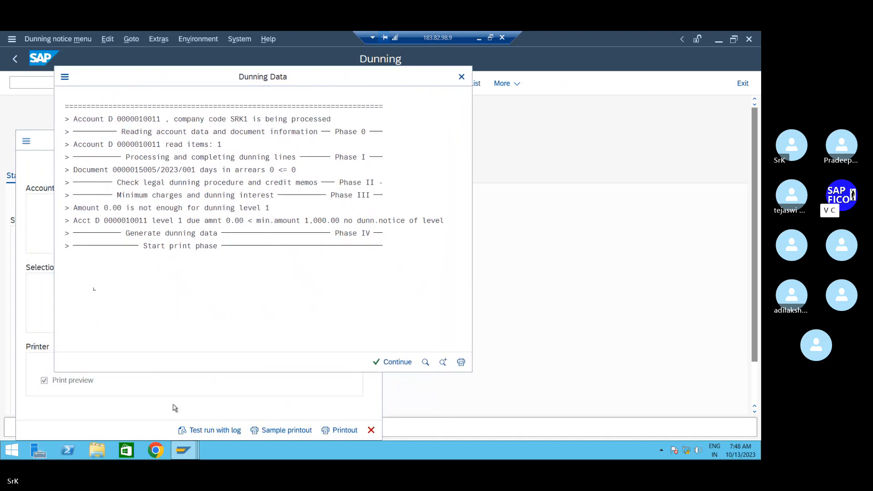
pyautogui.click(394, 362)
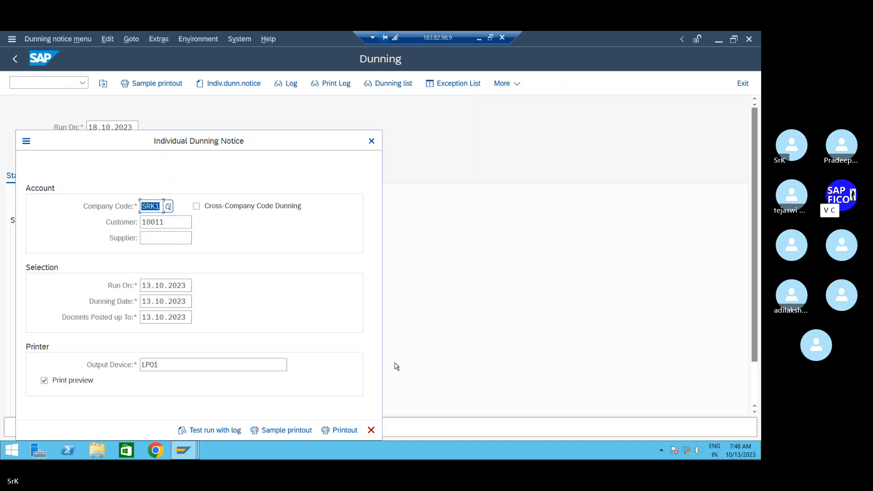
pyautogui.click(233, 431)
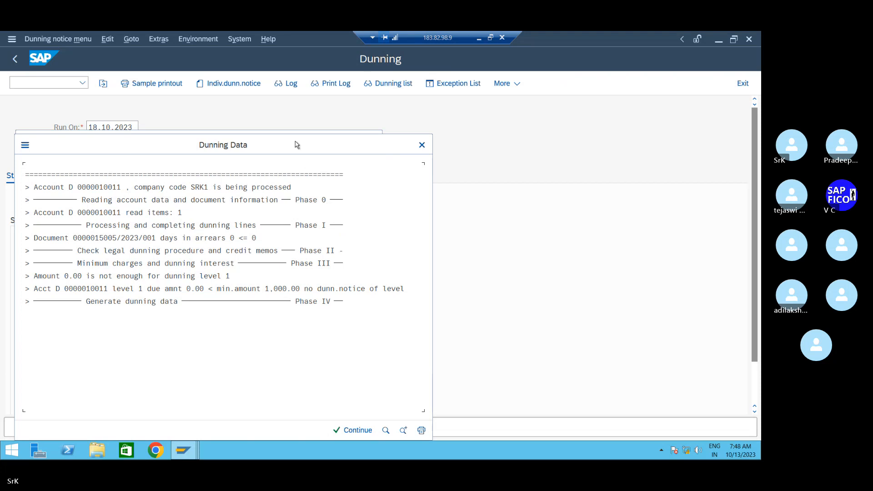
pyautogui.moveTo(296, 145); pyautogui.dragTo(339, 80)
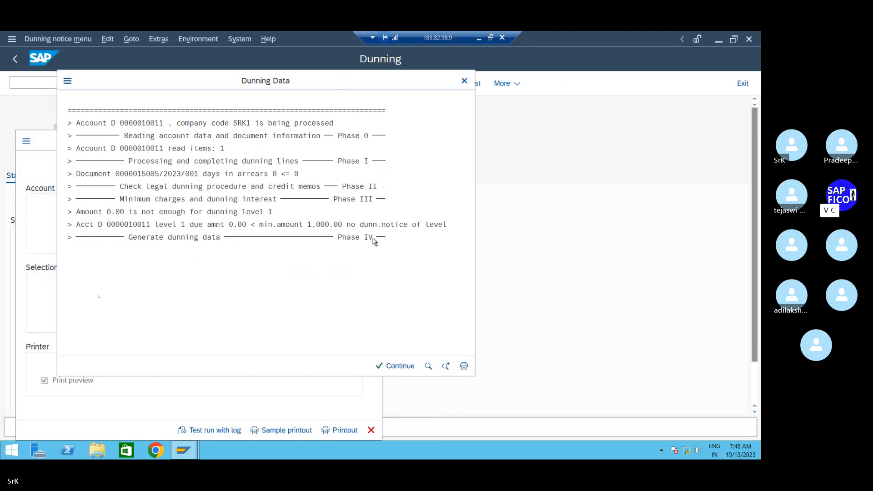
pyautogui.click(400, 366)
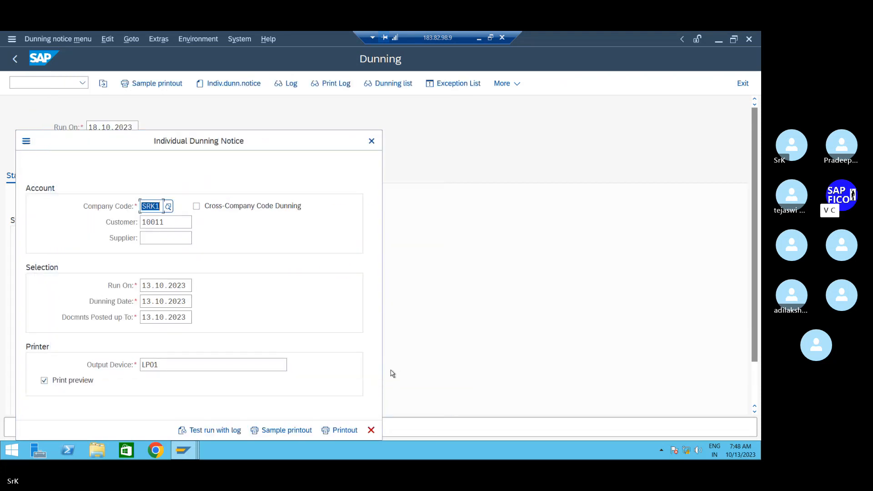
# Step: Run the individual dunning printout, print its complete dunning data log to output device LP01, and close the individual notice
pyautogui.click(340, 430)
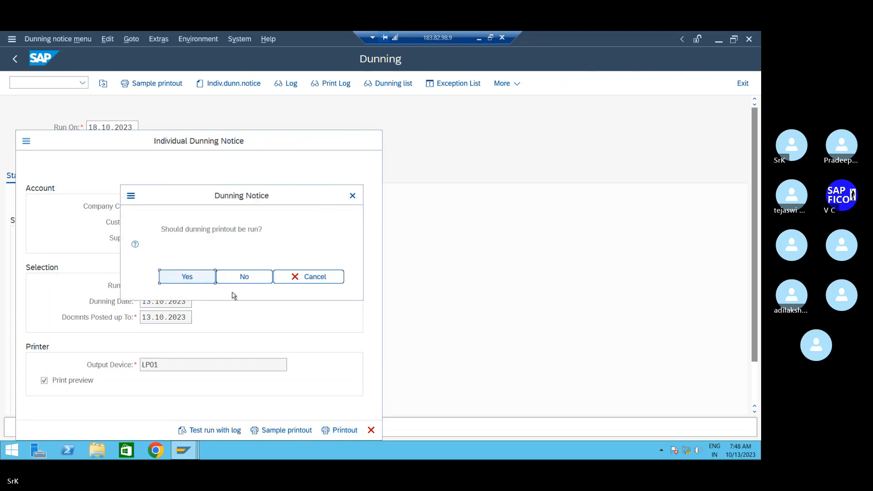
pyautogui.click(203, 278)
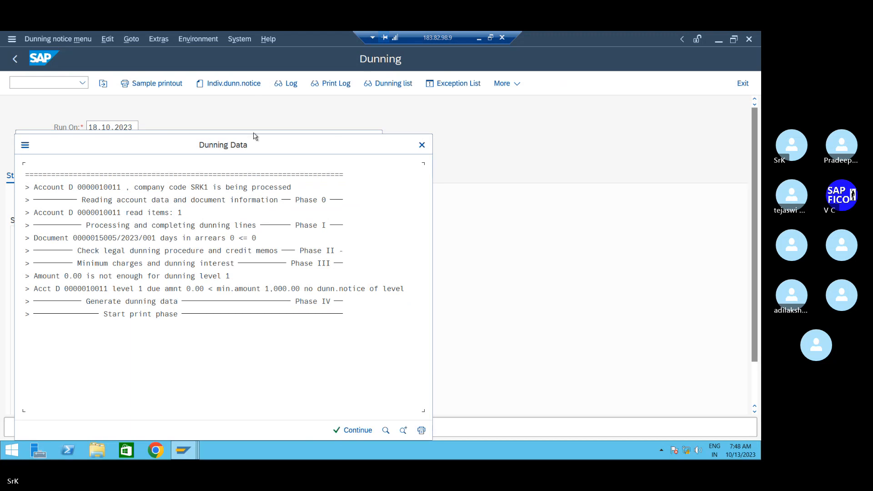
pyautogui.moveTo(254, 136); pyautogui.dragTo(305, 82)
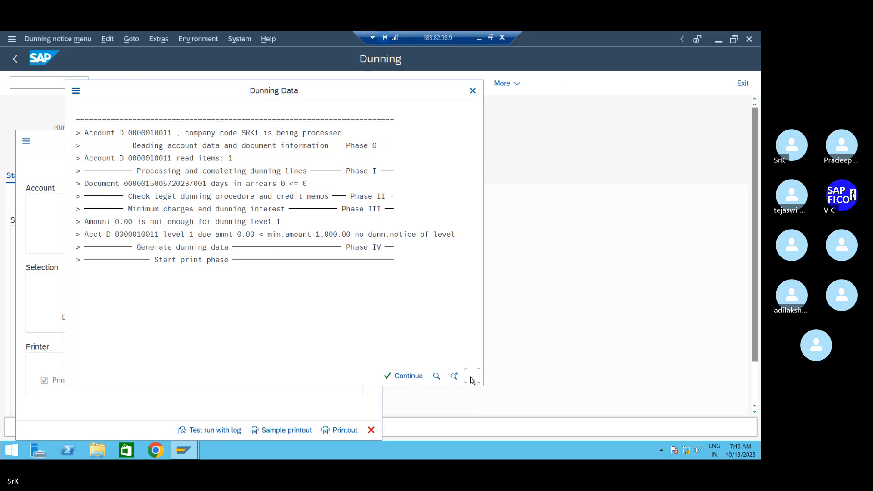
pyautogui.click(472, 376)
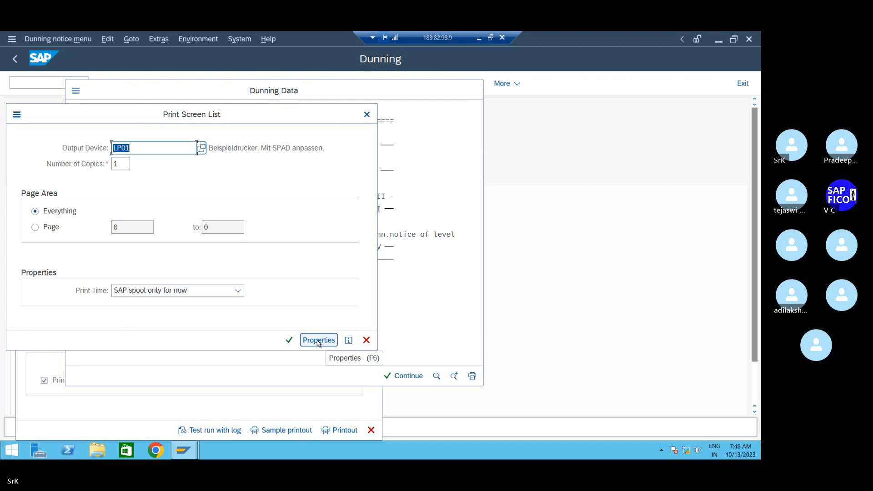
pyautogui.click(289, 340)
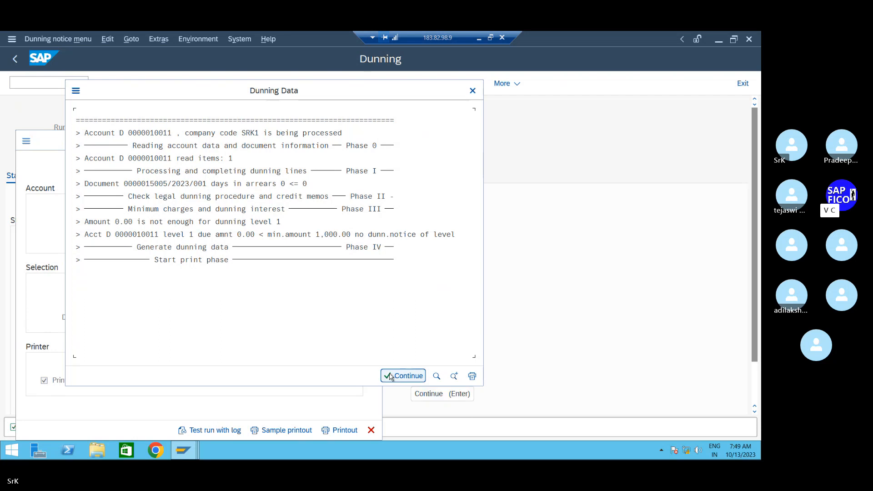
pyautogui.click(403, 376)
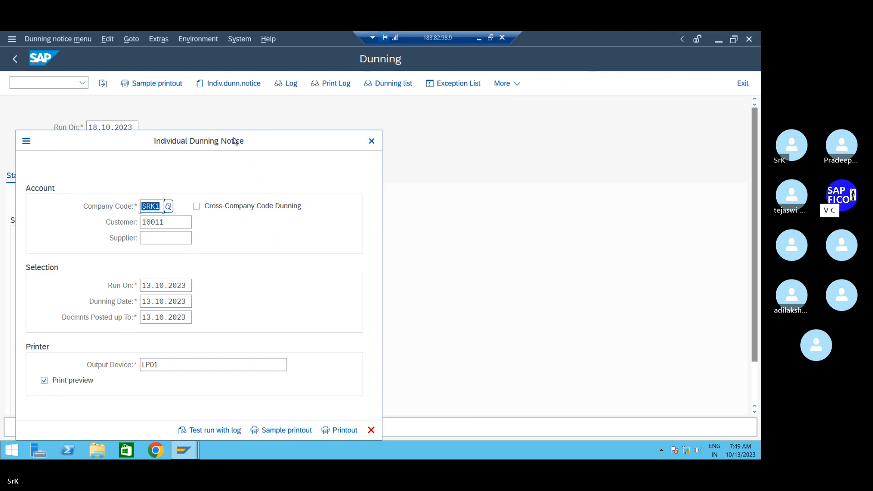
pyautogui.moveTo(245, 142); pyautogui.dragTo(248, 107)
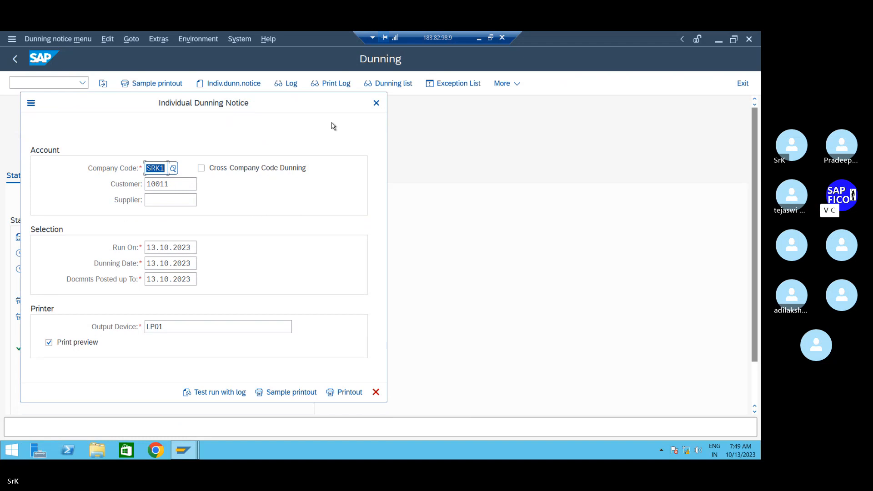
pyautogui.click(376, 103)
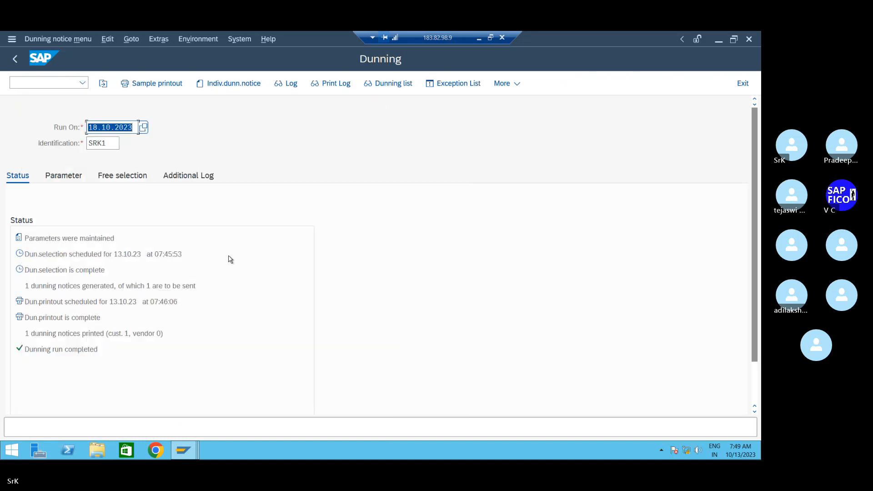
# Step: Choose the SSS steels customer from company code SRK1 for a sample printout and preview the dunning notice on output device LP01
pyautogui.click(231, 83)
pyautogui.click(157, 86)
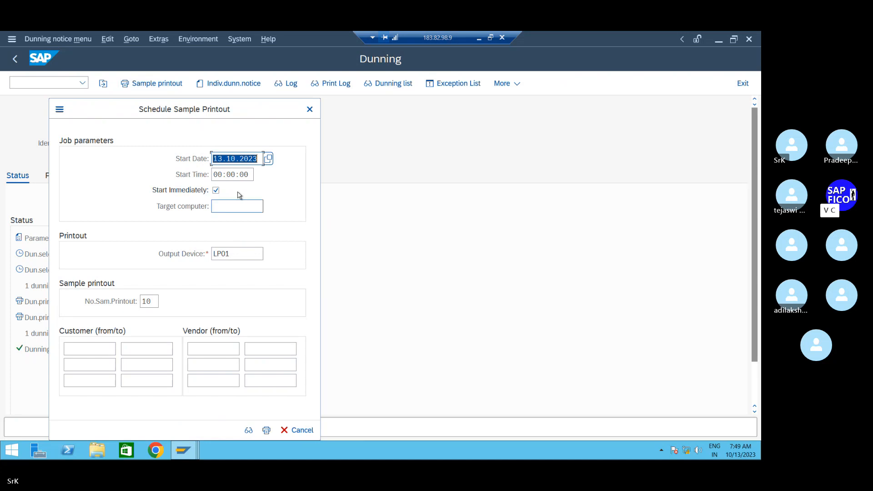
pyautogui.click(97, 347)
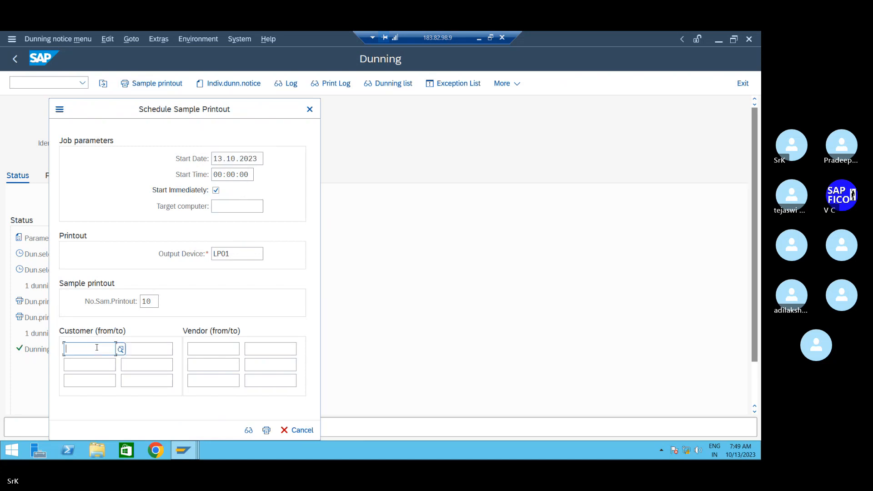
pyautogui.click(120, 348)
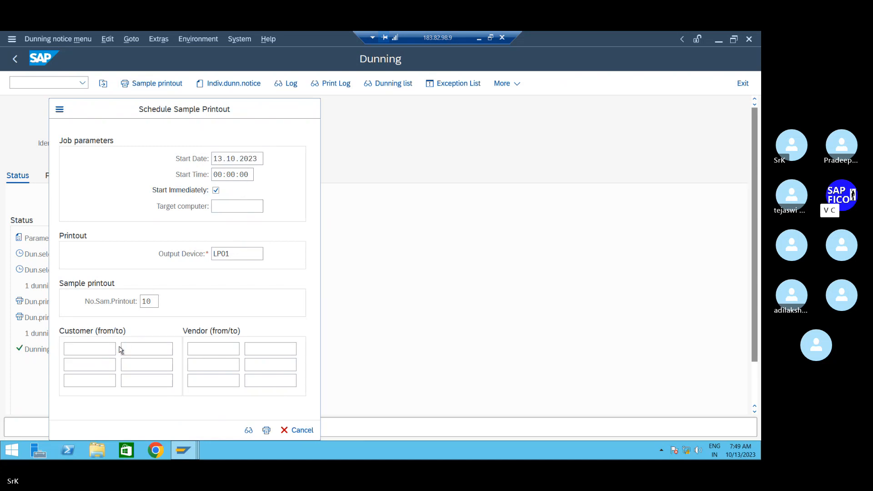
pyautogui.click(361, 431)
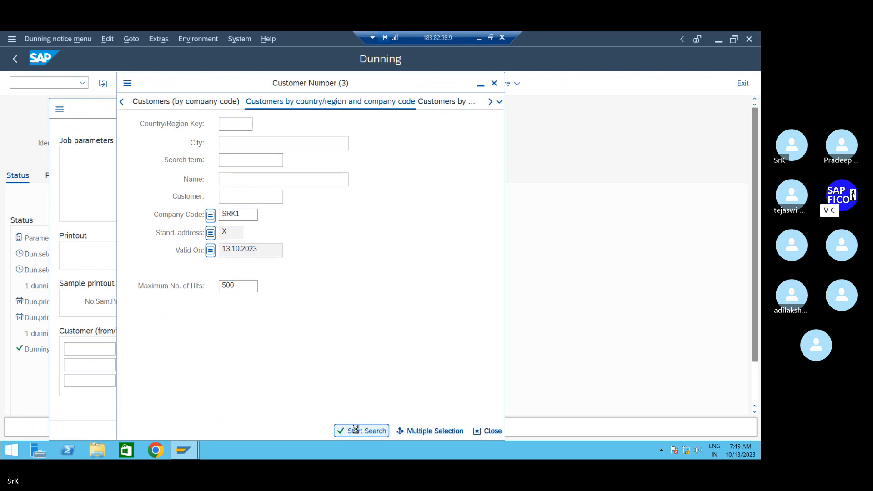
pyautogui.doubleClick(204, 155)
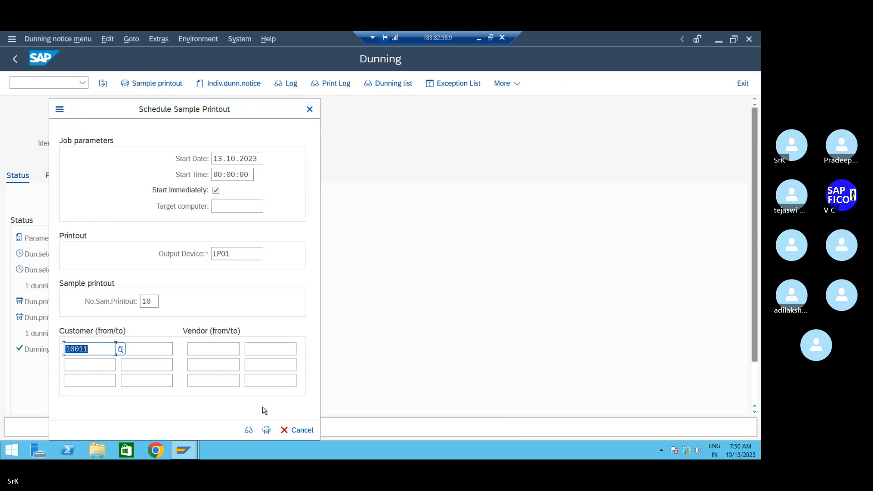
pyautogui.click(249, 431)
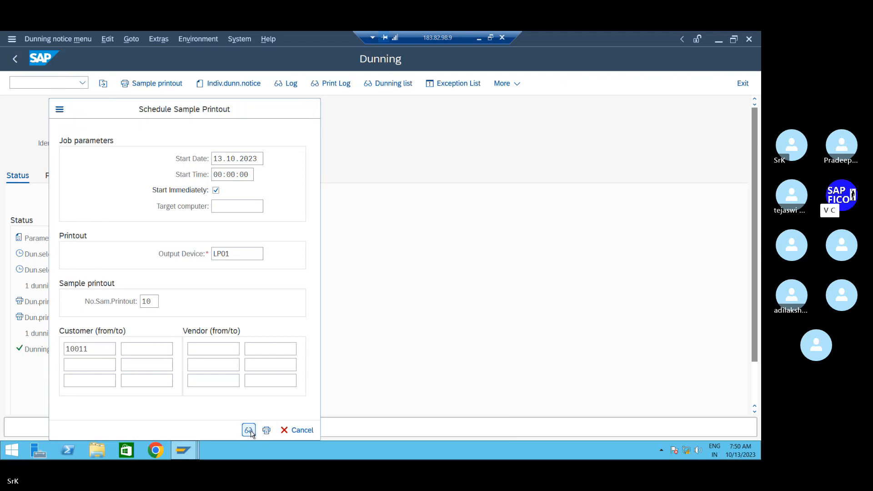
pyautogui.scroll(-3, 240, 255)
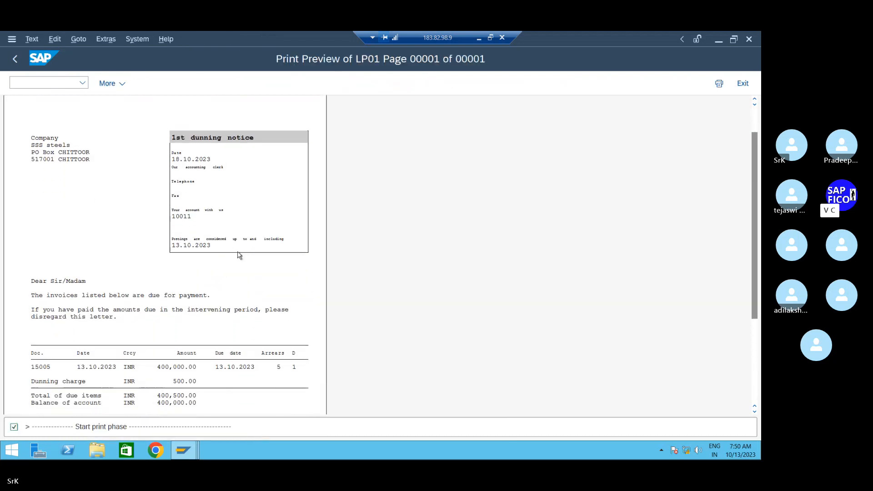